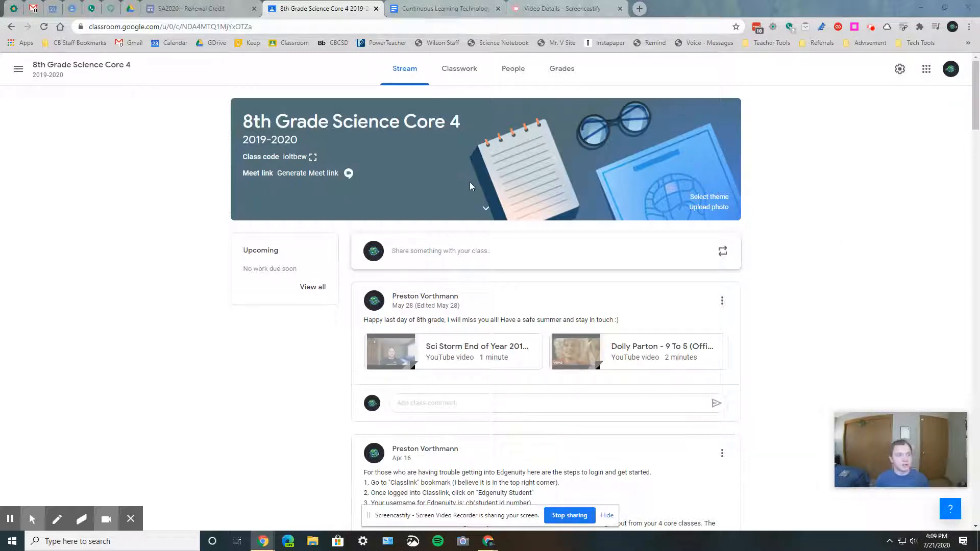
Scroll the class stream, then open the class's Classwork page
{"action": "scroll", "coordinate": [469, 185], "scroll_direction": "down", "scroll_amount": 10}
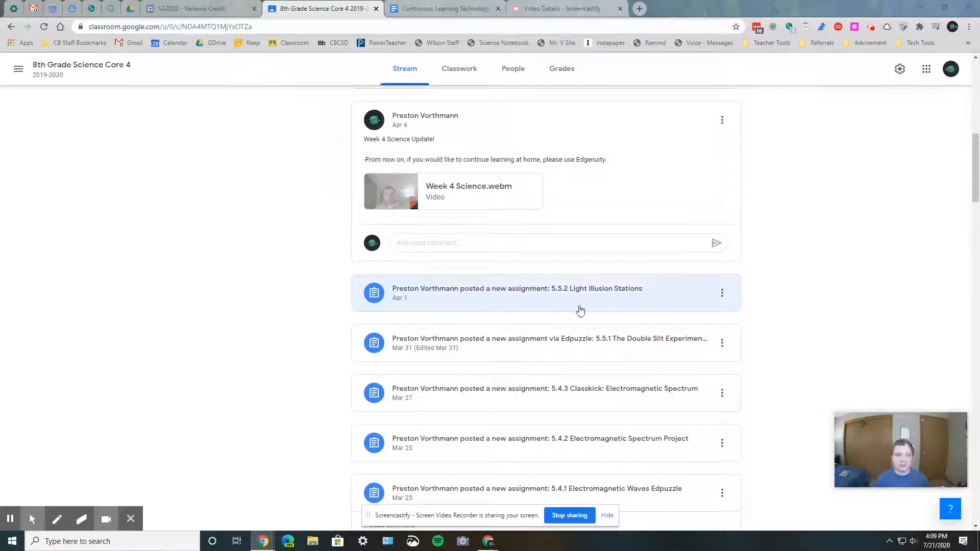
{"action": "left_click", "coordinate": [474, 71]}
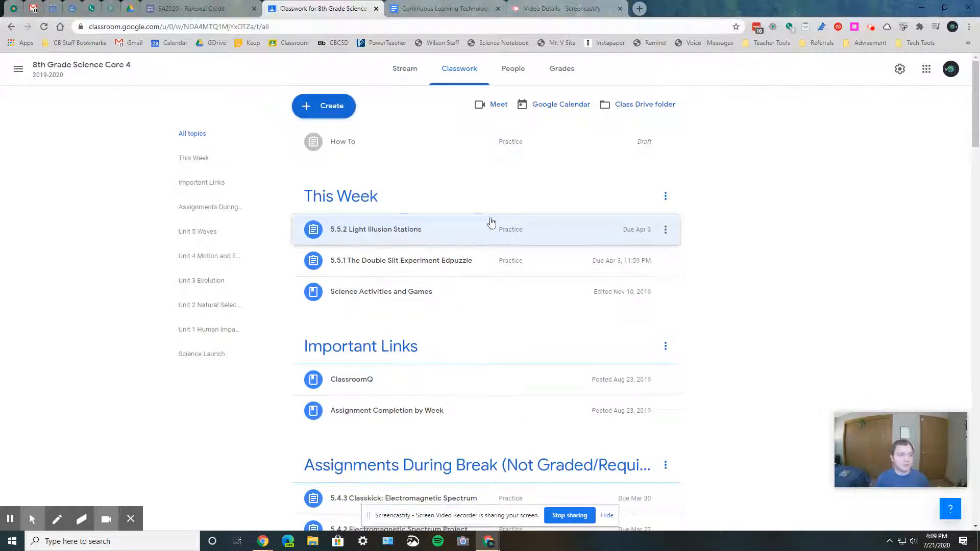
Reload the Classwork page and scroll down through the topics and assignments list
{"action": "left_click", "coordinate": [47, 28]}
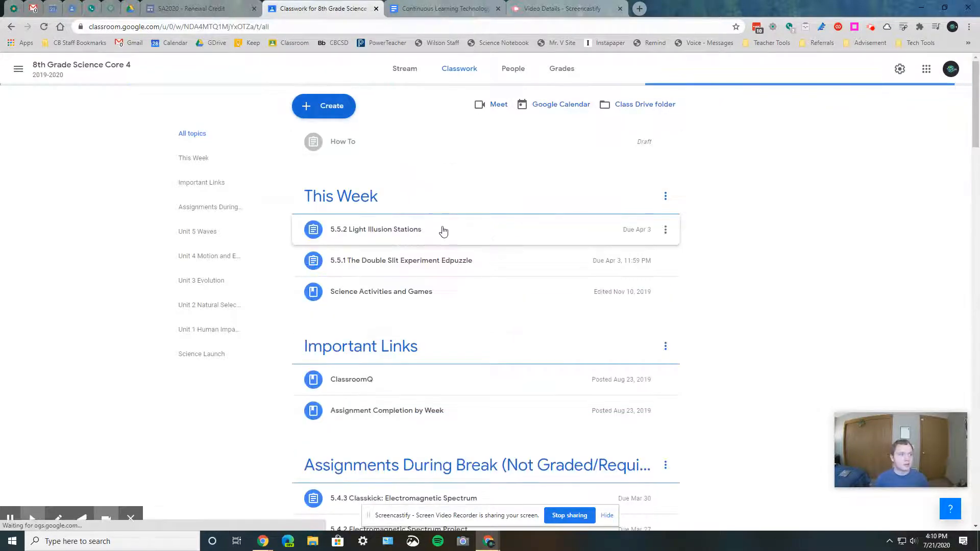
{"action": "left_click", "coordinate": [443, 231]}
{"action": "scroll", "coordinate": [497, 240], "scroll_direction": "down", "scroll_amount": 3}
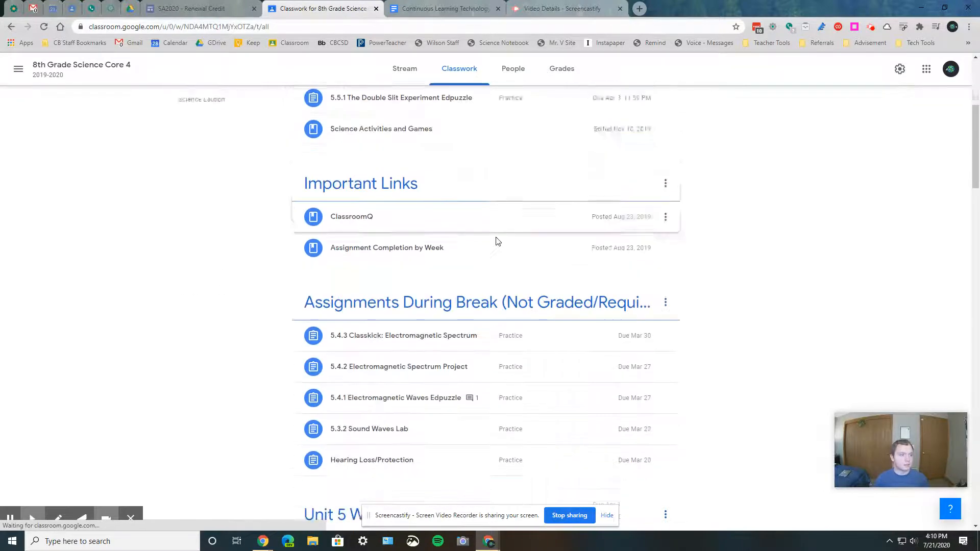
{"action": "scroll", "coordinate": [497, 240], "scroll_direction": "down", "scroll_amount": 9}
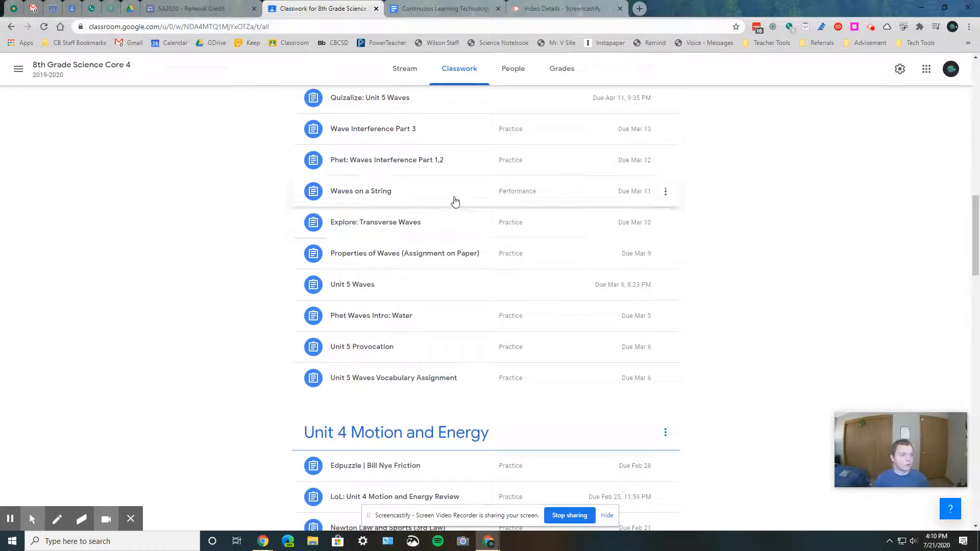
Expand the Waves on a String assignment and open its student work view
{"action": "left_click", "coordinate": [453, 200]}
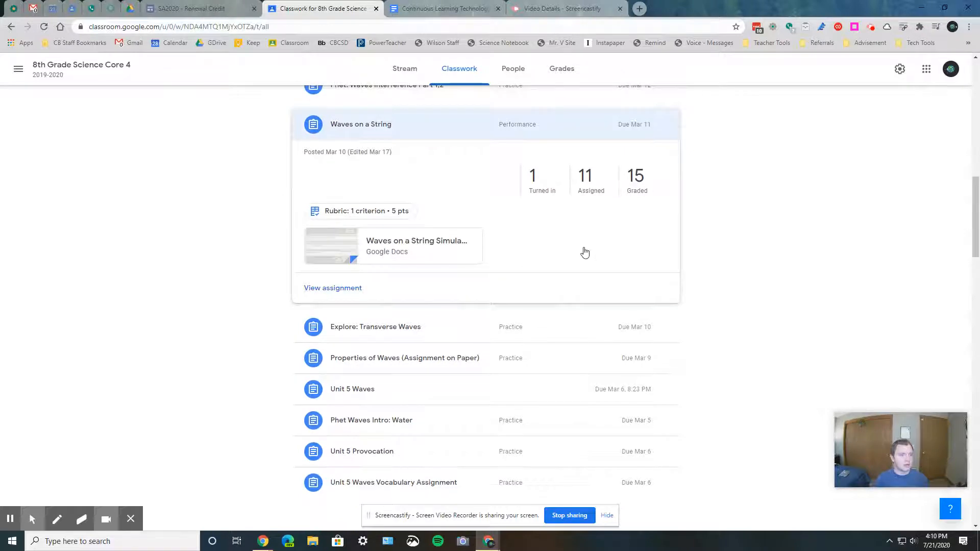
{"action": "scroll", "coordinate": [585, 252], "scroll_direction": "up", "scroll_amount": 1}
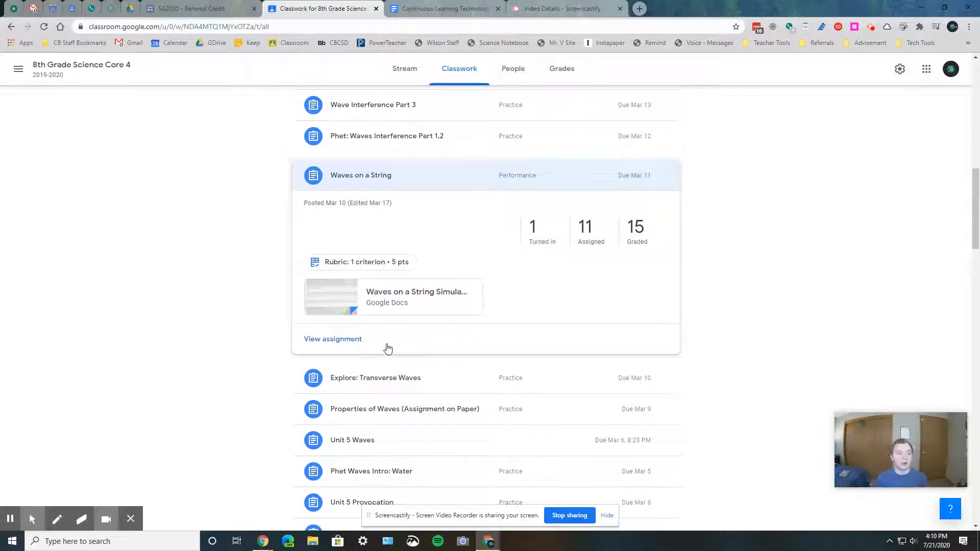
{"action": "left_click", "coordinate": [359, 339]}
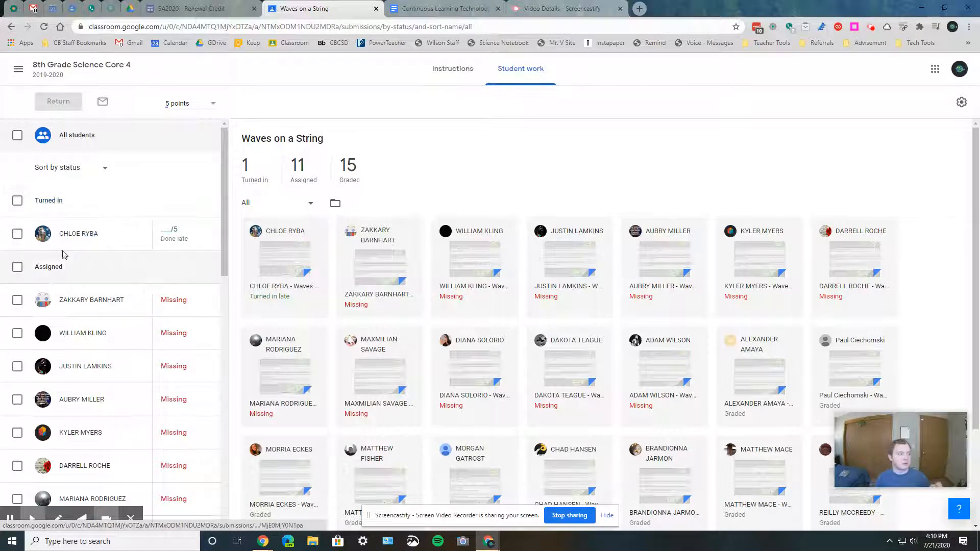
Scroll the student list, then filter the submissions to show only Turned in work
{"action": "scroll", "coordinate": [72, 269], "scroll_direction": "down", "scroll_amount": 5}
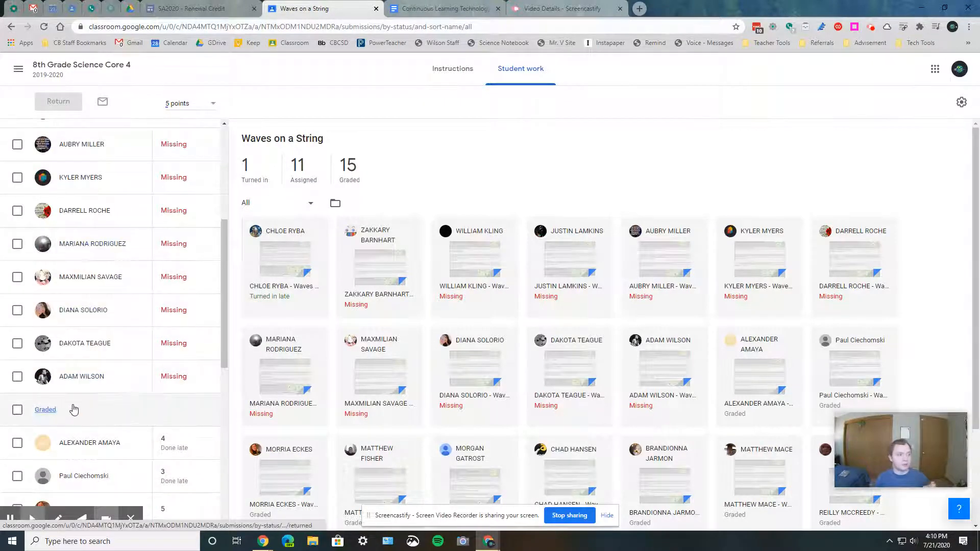
{"action": "scroll", "coordinate": [79, 426], "scroll_direction": "up", "scroll_amount": 5}
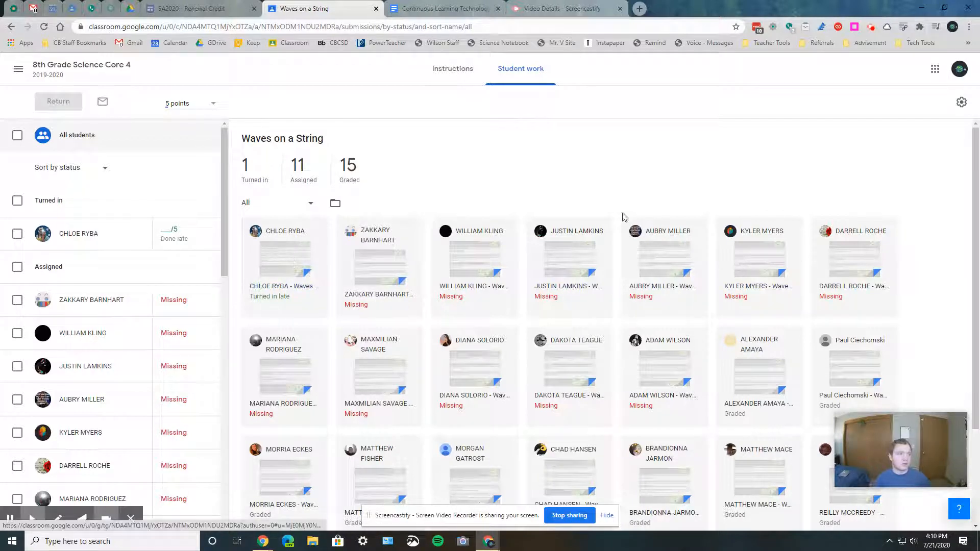
{"action": "left_click", "coordinate": [311, 206]}
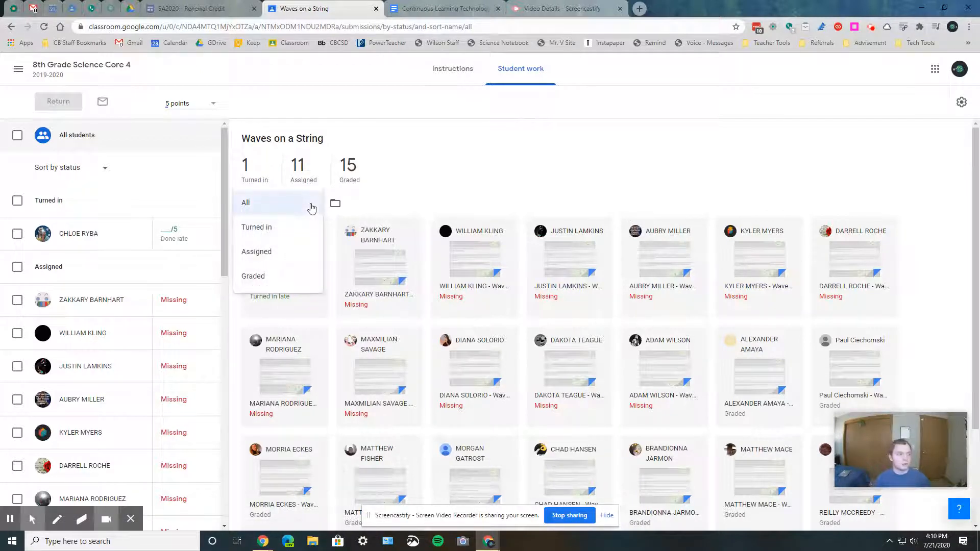
{"action": "left_click", "coordinate": [284, 227]}
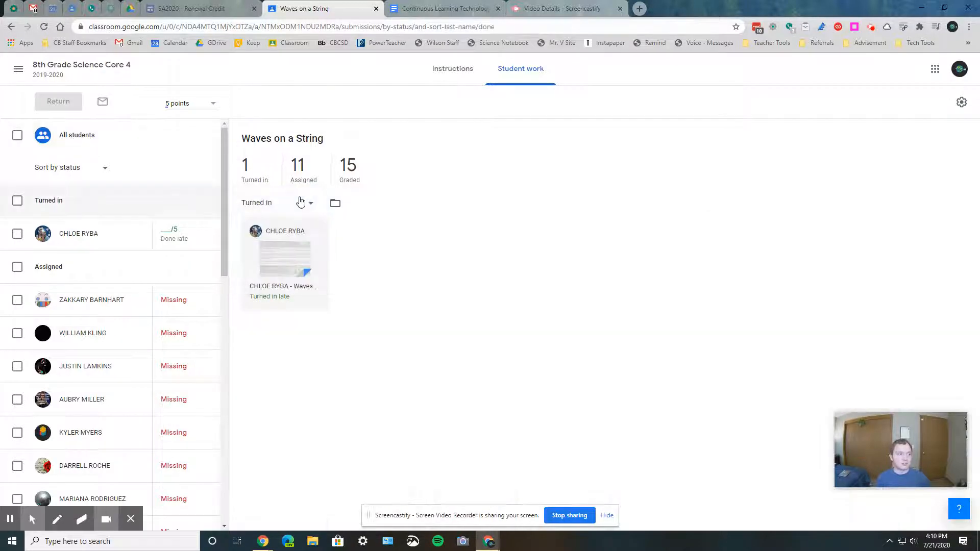
Reset the submissions filter to All, then filter to show only Assigned students
{"action": "left_click", "coordinate": [302, 202]}
{"action": "left_click", "coordinate": [287, 178]}
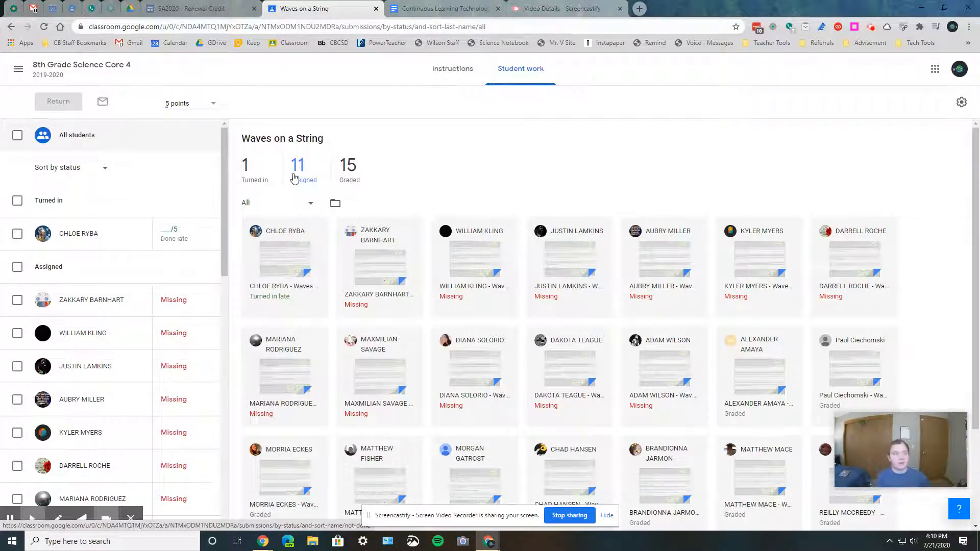
{"action": "left_click", "coordinate": [298, 204]}
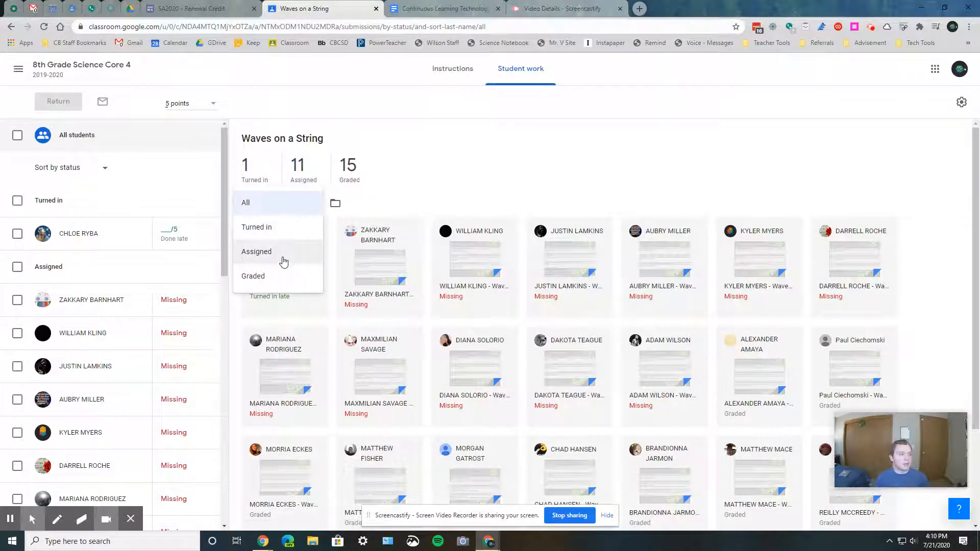
{"action": "left_click", "coordinate": [281, 264]}
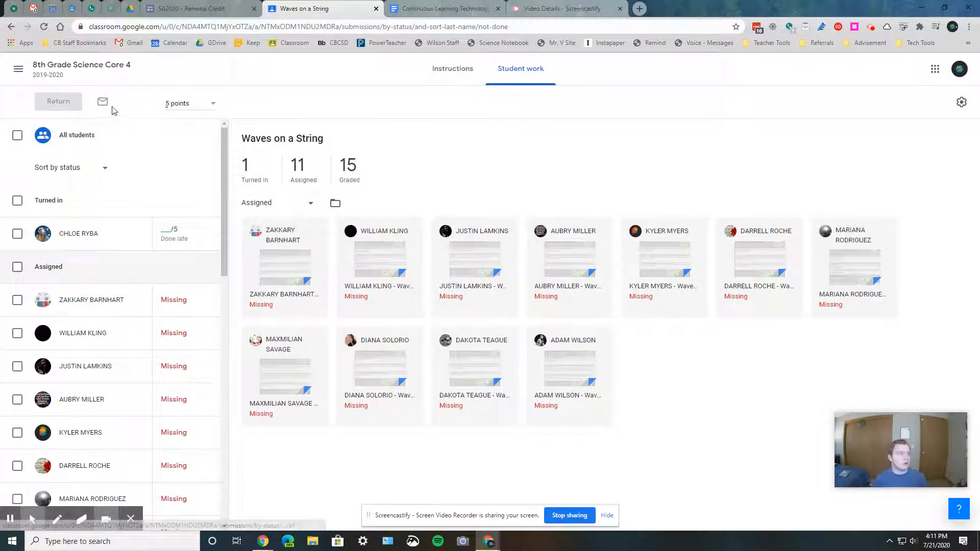
Sort the student list by last name and open the grade export options without choosing one
{"action": "left_click", "coordinate": [62, 170]}
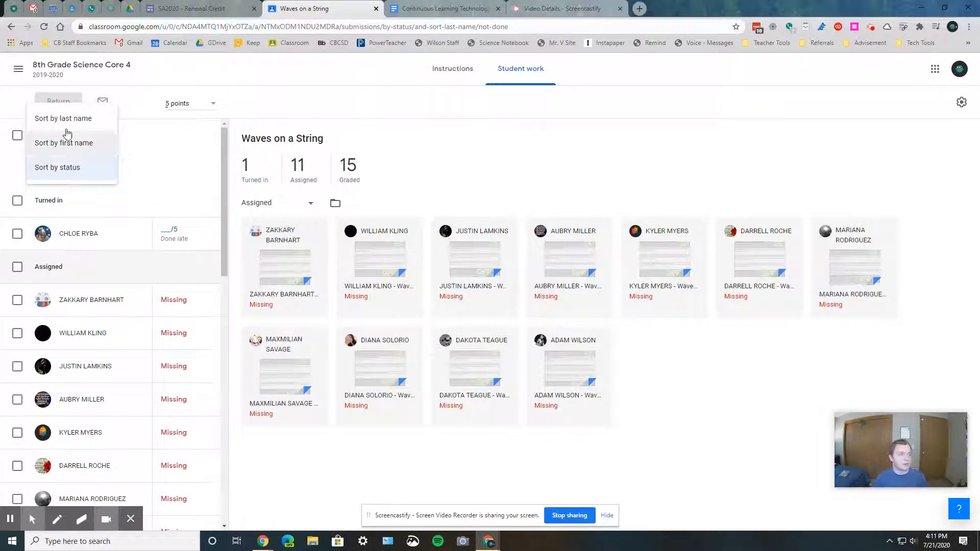
{"action": "left_click", "coordinate": [84, 121]}
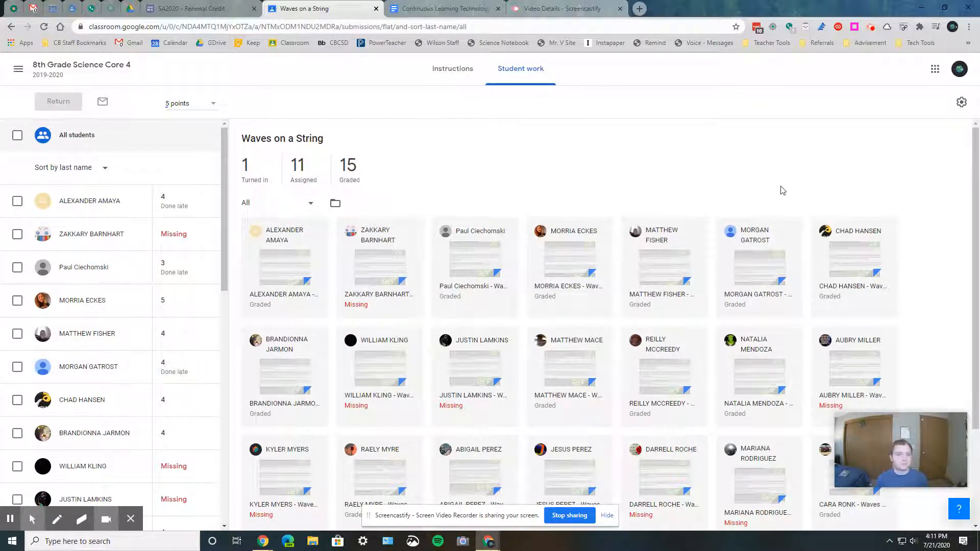
{"action": "left_click", "coordinate": [959, 101]}
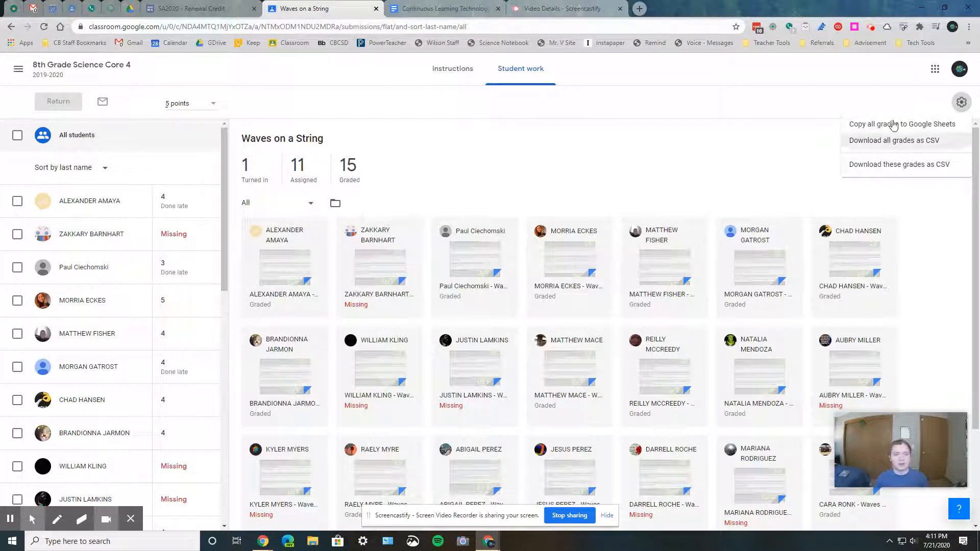
{"action": "left_click", "coordinate": [758, 159]}
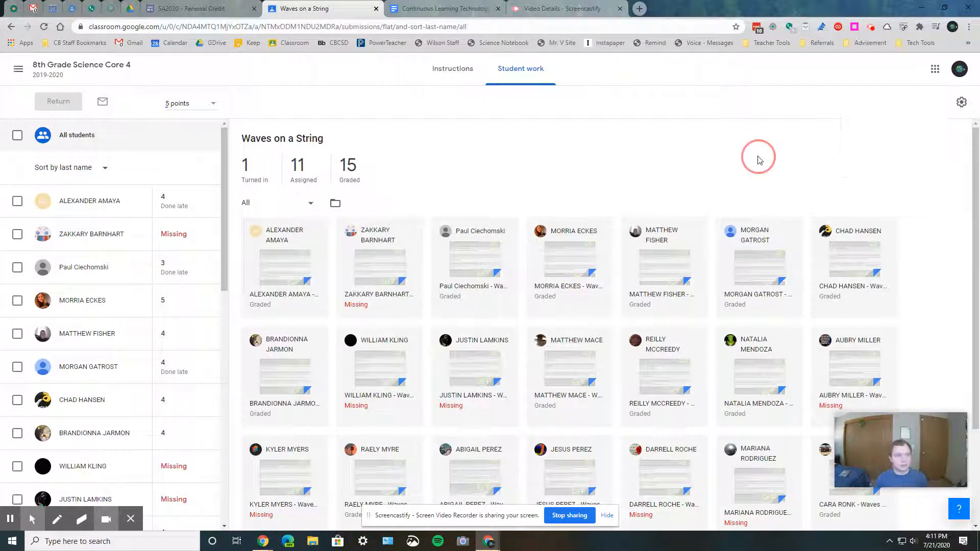
View the assignment's instructions and return to student work, then open the teacher's To review list
{"action": "left_click", "coordinate": [472, 74]}
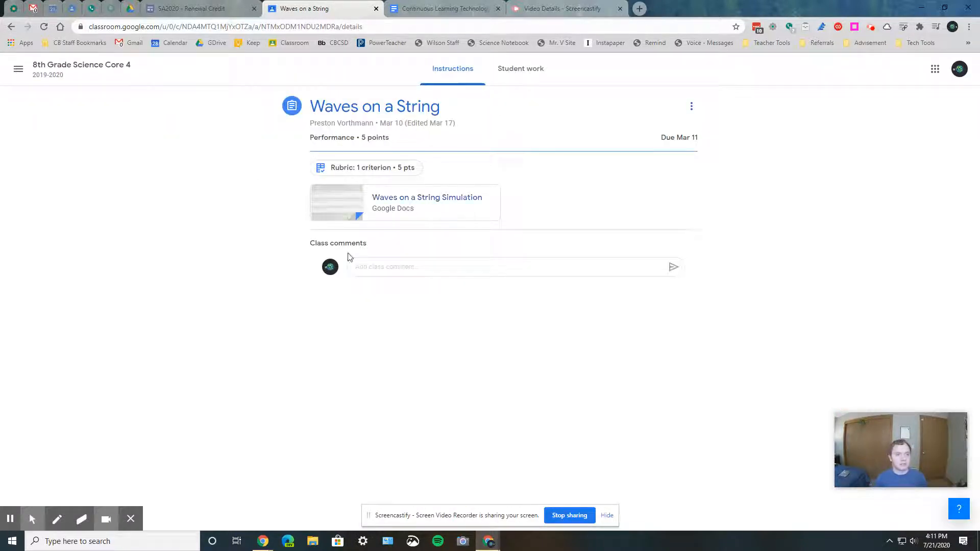
{"action": "left_click", "coordinate": [548, 73]}
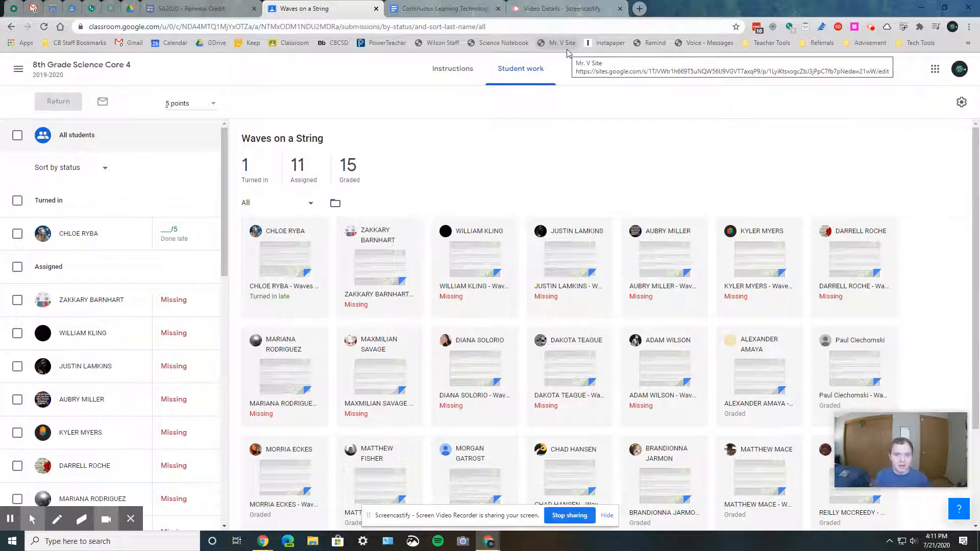
{"action": "left_click", "coordinate": [18, 68]}
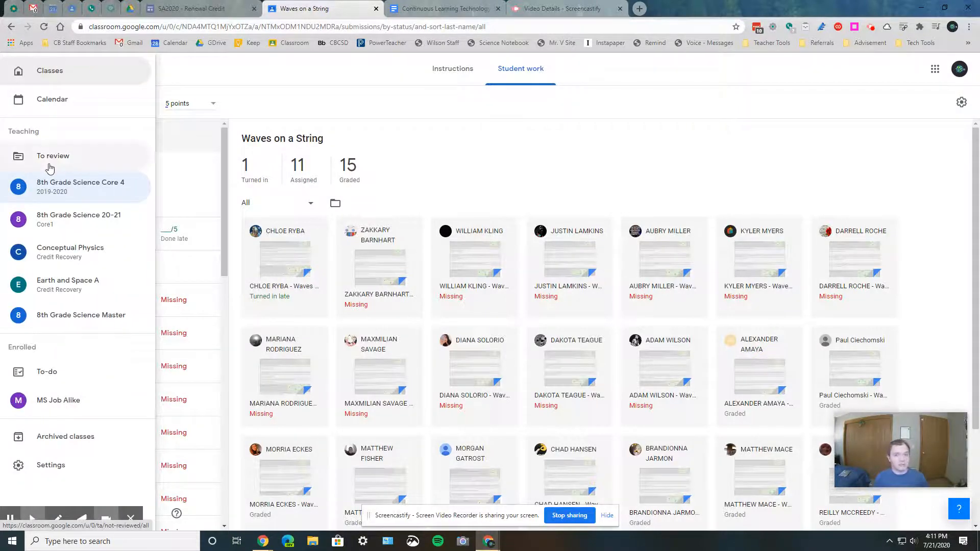
{"action": "left_click", "coordinate": [51, 157]}
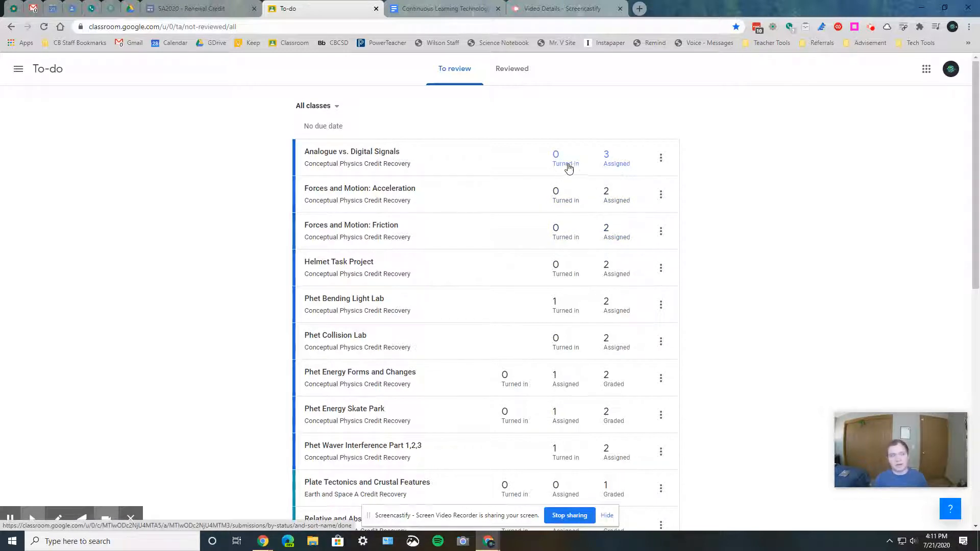
Scroll through the To review list of assignments across classes
{"action": "scroll", "coordinate": [528, 328], "scroll_direction": "down", "scroll_amount": 5}
{"action": "scroll", "coordinate": [526, 328], "scroll_direction": "up", "scroll_amount": 5}
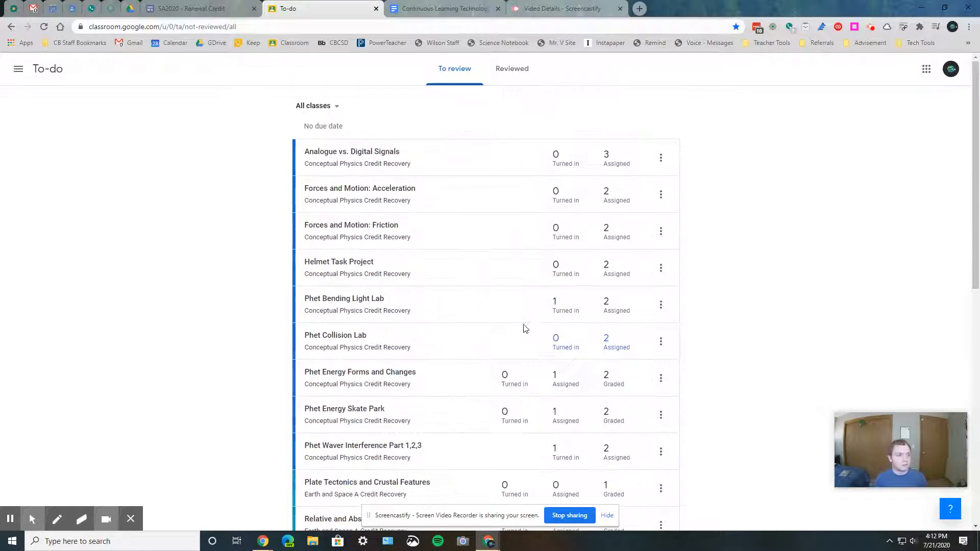
{"action": "scroll", "coordinate": [533, 308], "scroll_direction": "down", "scroll_amount": 5}
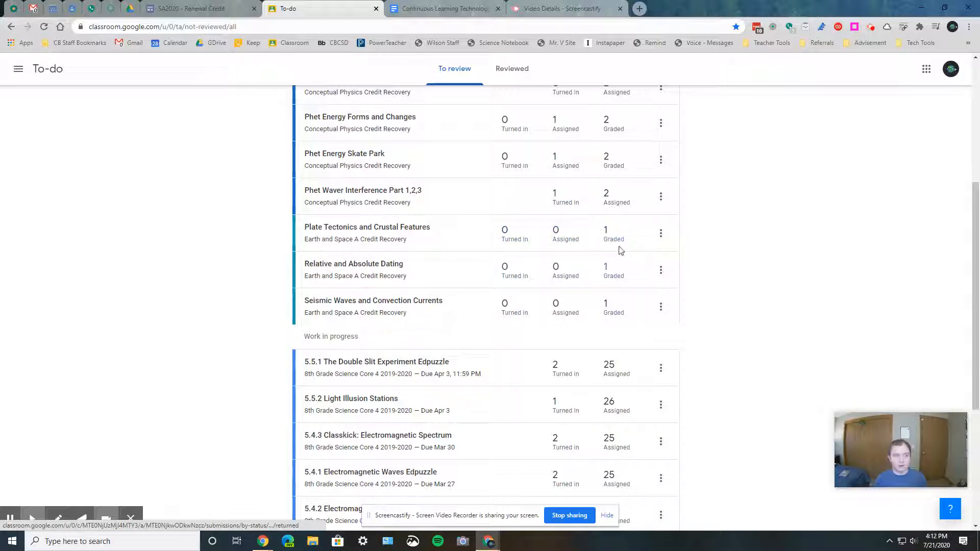
{"action": "scroll", "coordinate": [431, 284], "scroll_direction": "down", "scroll_amount": 1}
{"action": "scroll", "coordinate": [431, 285], "scroll_direction": "down", "scroll_amount": 3}
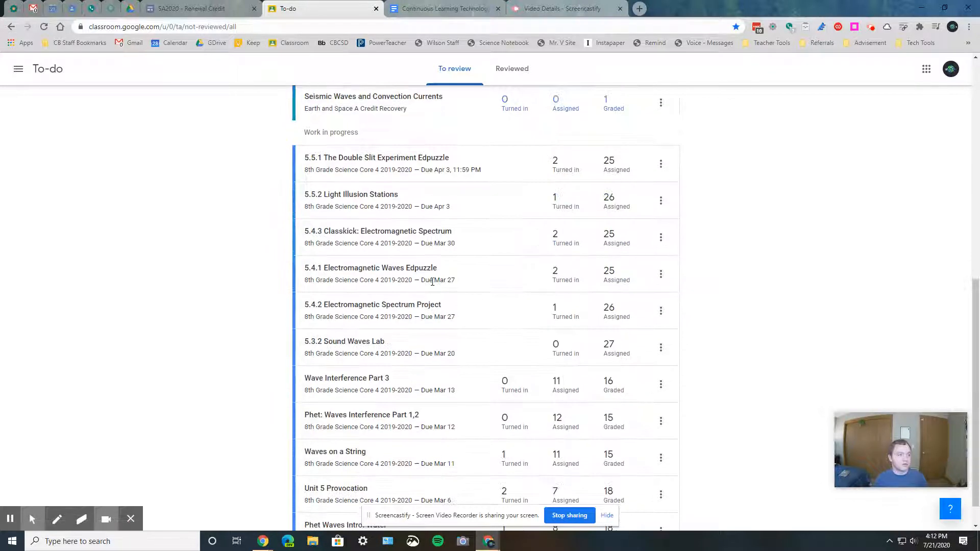
{"action": "scroll", "coordinate": [431, 278], "scroll_direction": "up", "scroll_amount": 1}
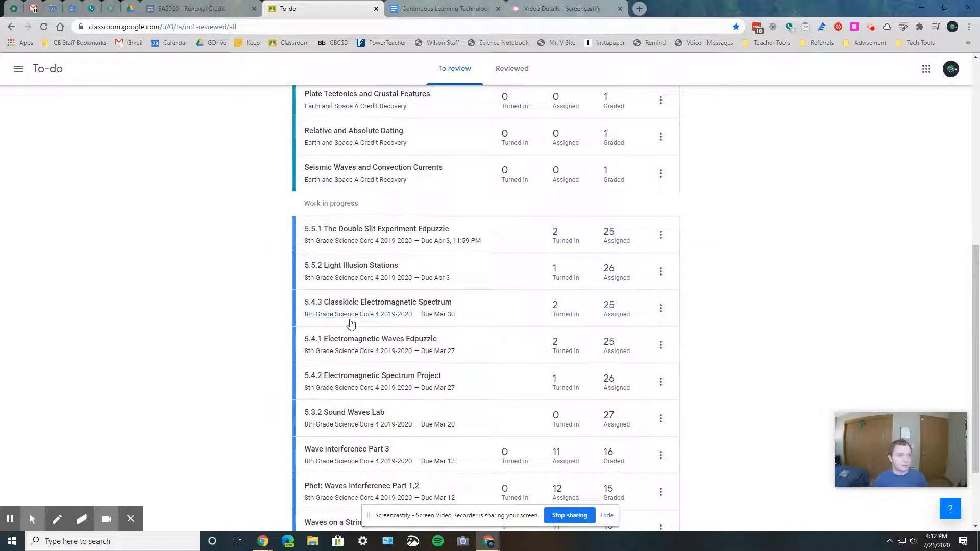
Open the options for 5.5.1 The Double Slit Experiment Edpuzzle, then view the Reviewed tab and return to To review
{"action": "left_click", "coordinate": [662, 236]}
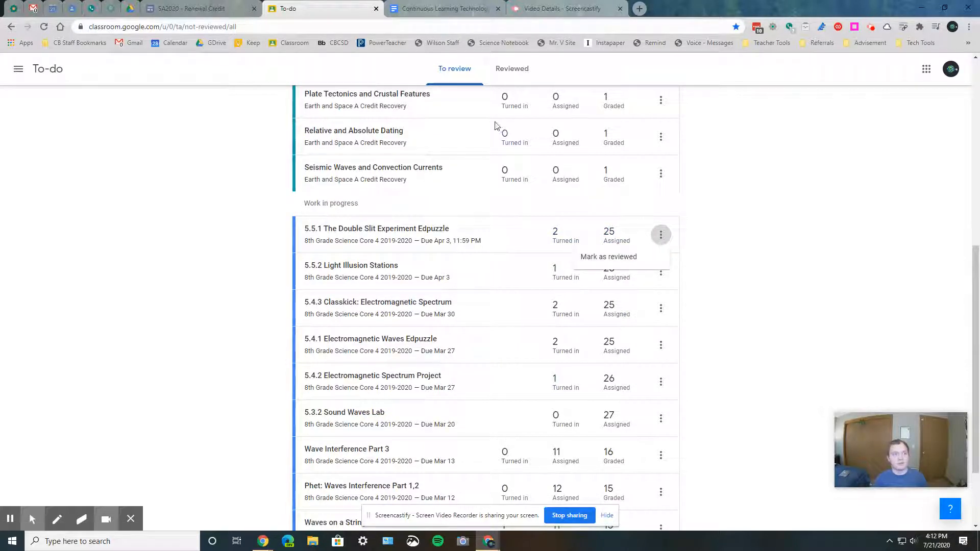
{"action": "left_click", "coordinate": [511, 70]}
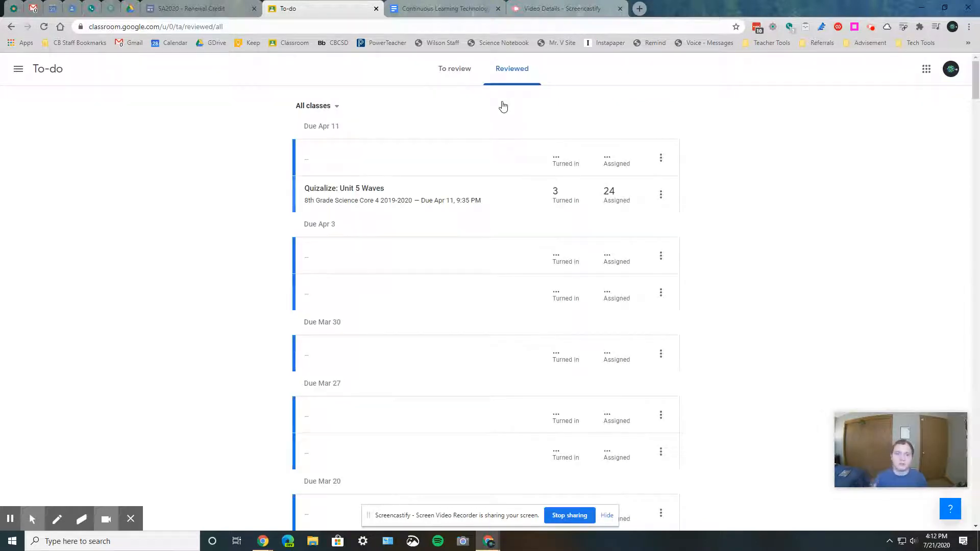
{"action": "left_click", "coordinate": [468, 72]}
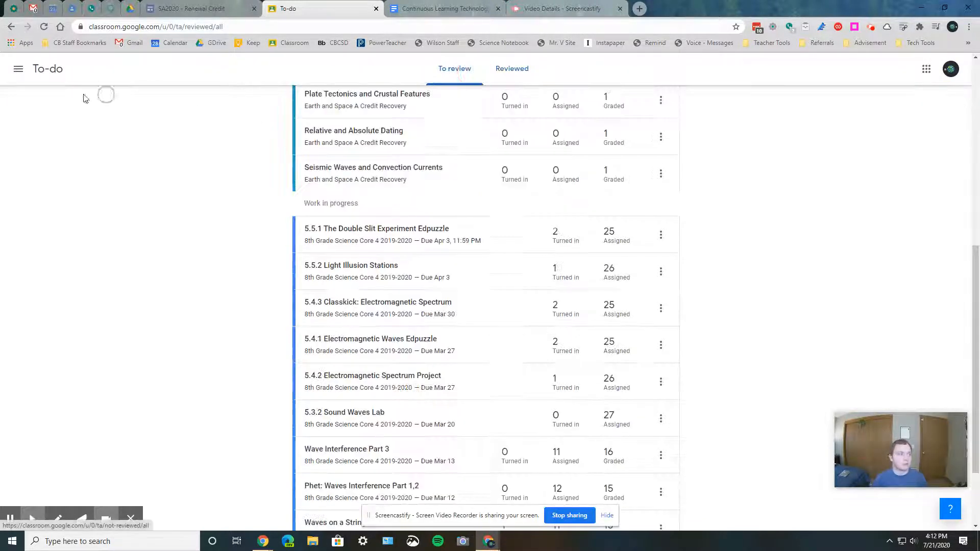
Open the student work for 5.5.2 Light Illusion Stations from the To review list
{"action": "left_click", "coordinate": [16, 71]}
{"action": "left_click", "coordinate": [253, 185]}
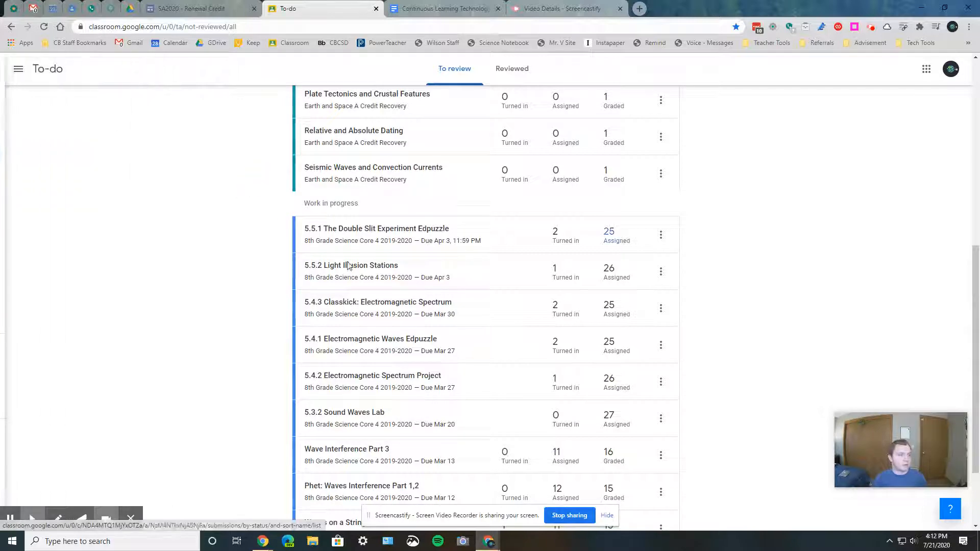
{"action": "left_click", "coordinate": [373, 266]}
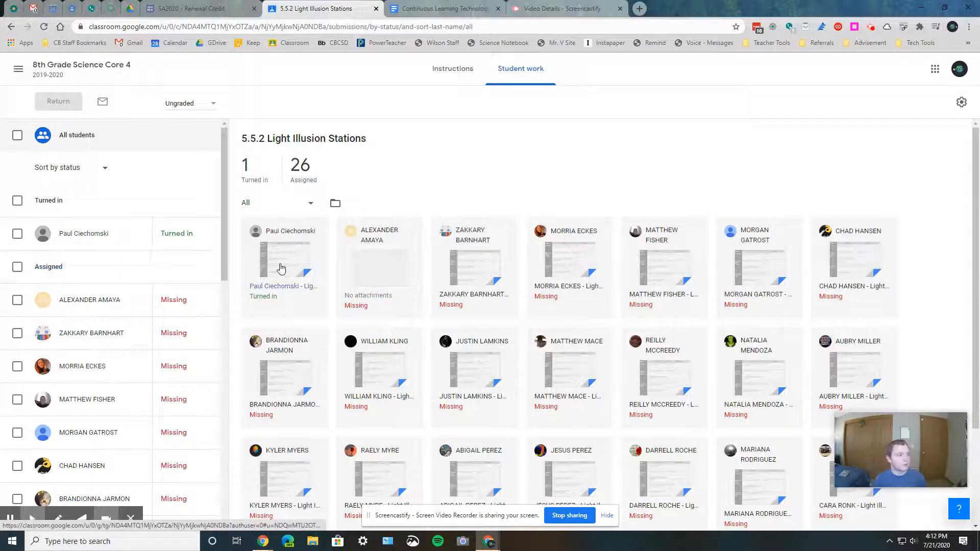
Scroll the student list for this assignment, then return to the 8th Grade Science Core 4 stream
{"action": "scroll", "coordinate": [175, 317], "scroll_direction": "down", "scroll_amount": 5}
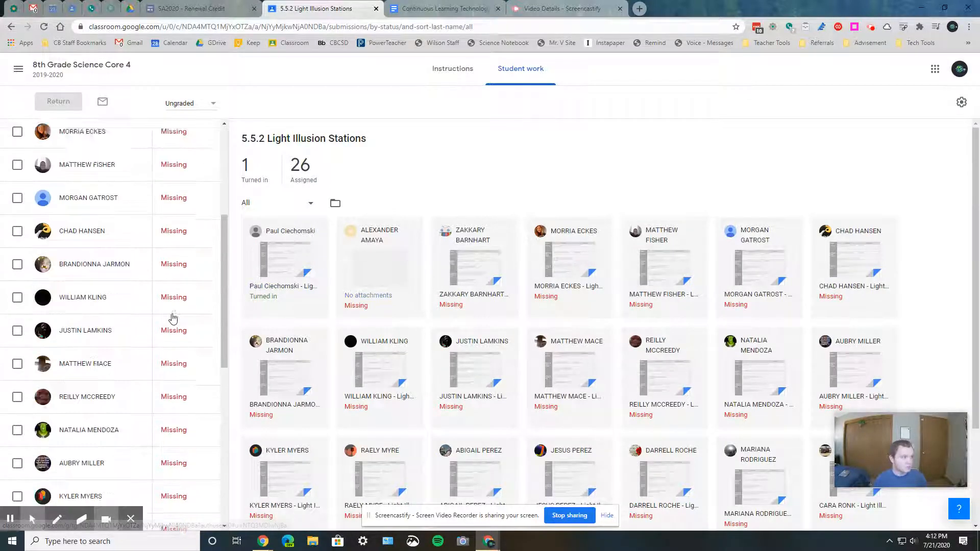
{"action": "scroll", "coordinate": [184, 286], "scroll_direction": "up", "scroll_amount": 3}
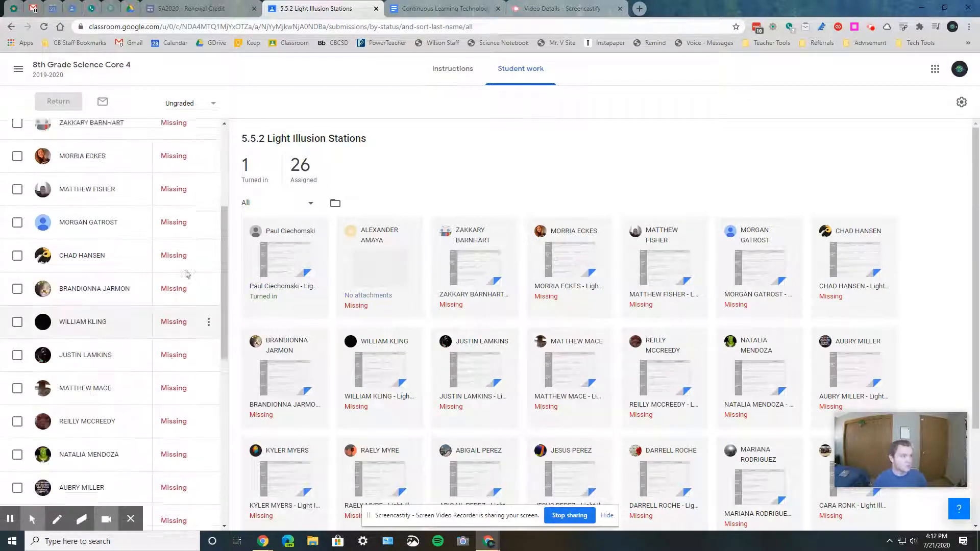
{"action": "left_click", "coordinate": [126, 67]}
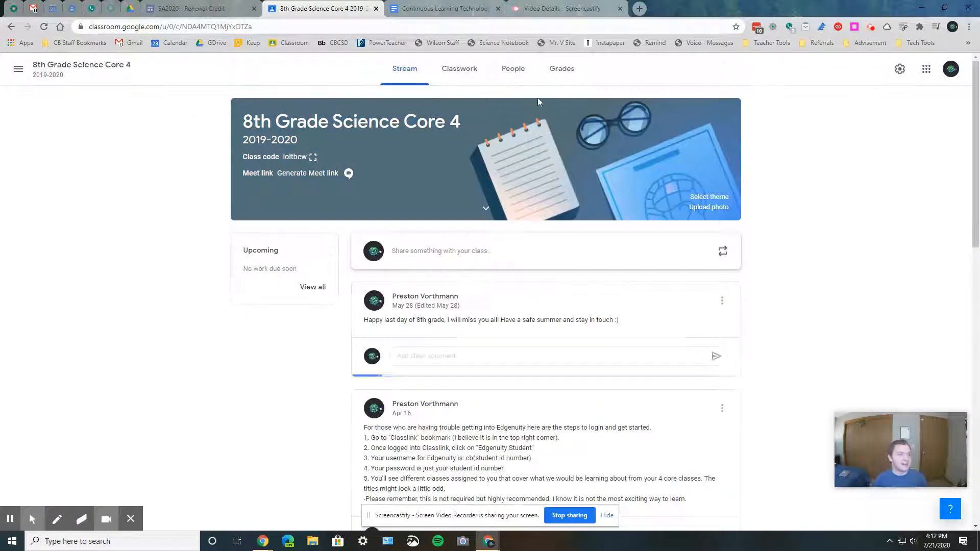
Go to Classwork and open the student work for Properties of Waves (Assignment on Paper)
{"action": "left_click", "coordinate": [462, 68]}
{"action": "scroll", "coordinate": [497, 284], "scroll_direction": "down", "scroll_amount": 14}
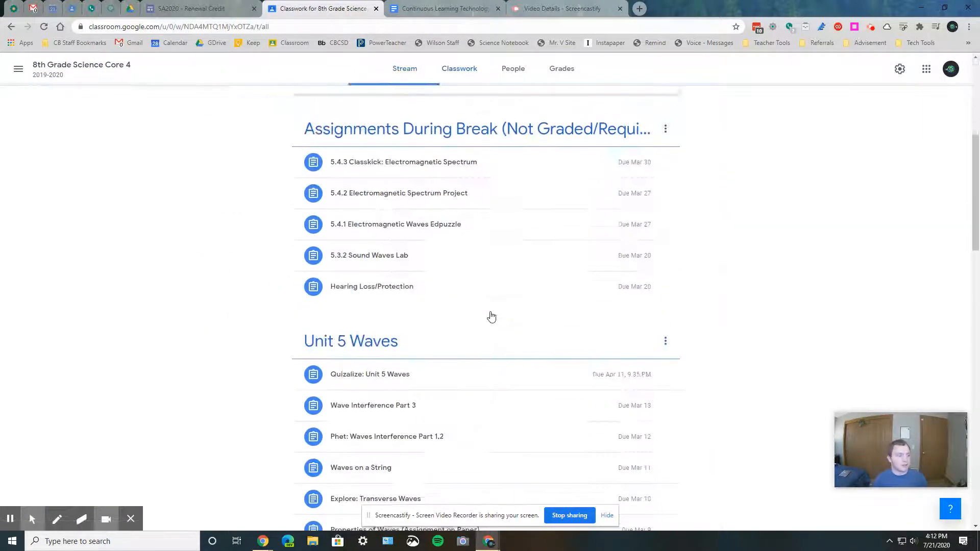
{"action": "scroll", "coordinate": [416, 220], "scroll_direction": "up", "scroll_amount": 1}
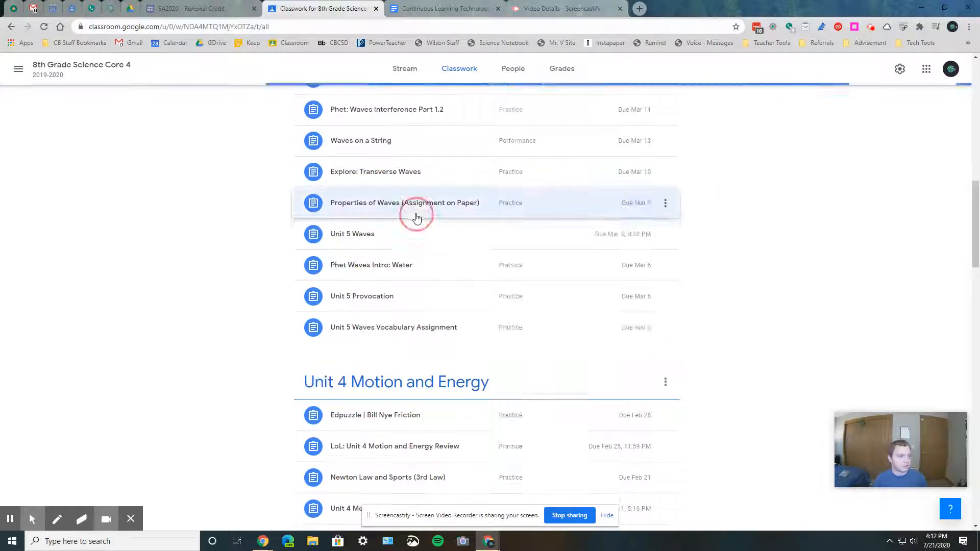
{"action": "left_click", "coordinate": [415, 214]}
{"action": "left_click", "coordinate": [356, 376]}
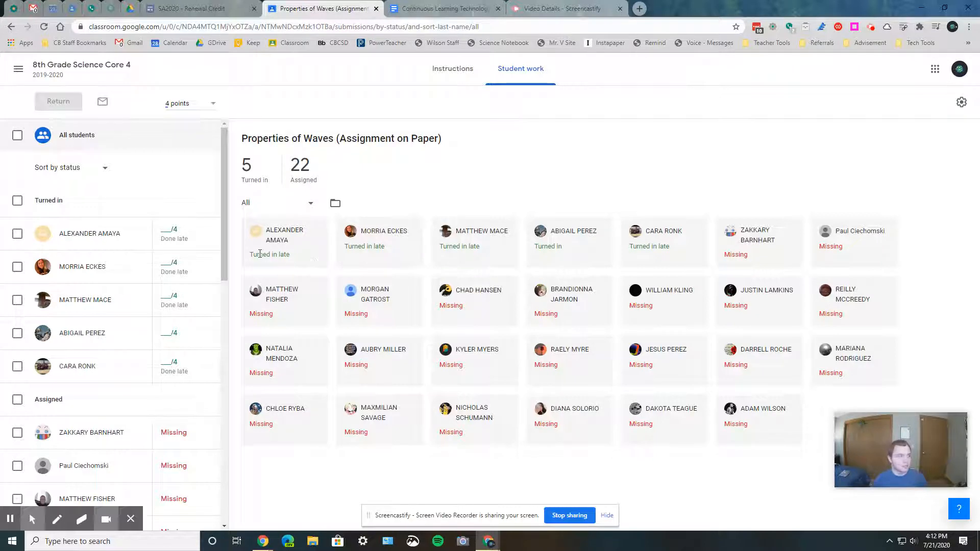
Return to the class and open the student work for Waves on a String from Classwork
{"action": "left_click", "coordinate": [60, 66]}
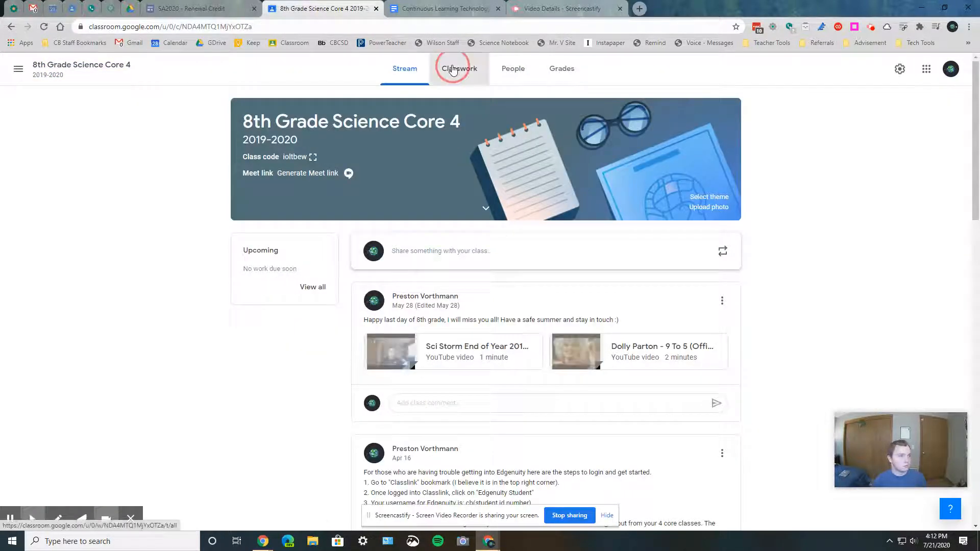
{"action": "left_click", "coordinate": [454, 69]}
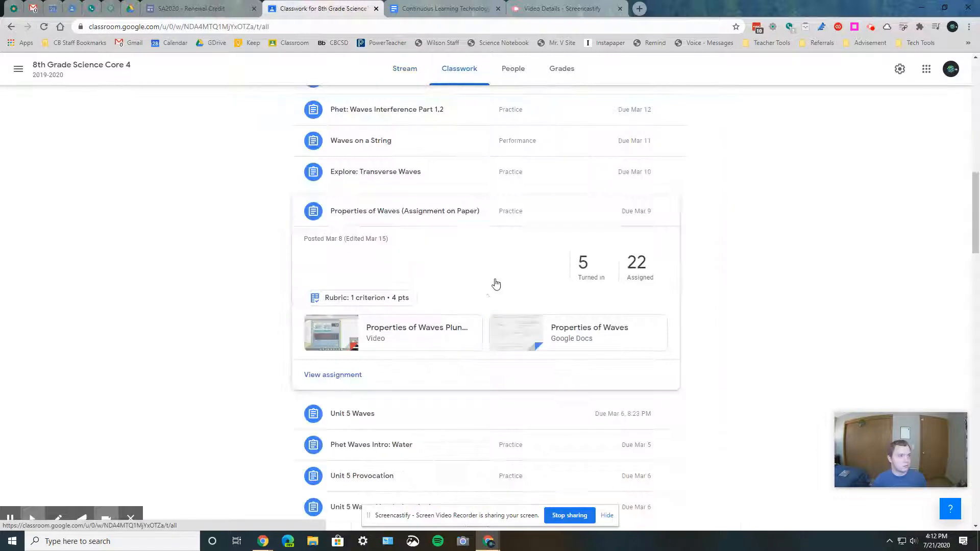
{"action": "left_click", "coordinate": [408, 145]}
{"action": "left_click", "coordinate": [332, 312]}
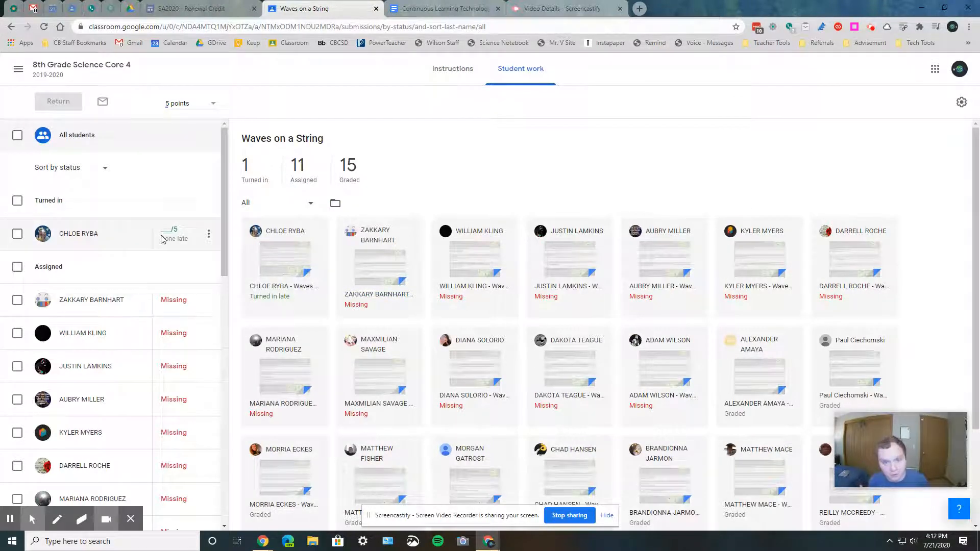
Open the Waves on a String submission of the first turned-in student and keep the document in Suggesting mode
{"action": "left_click", "coordinate": [286, 271]}
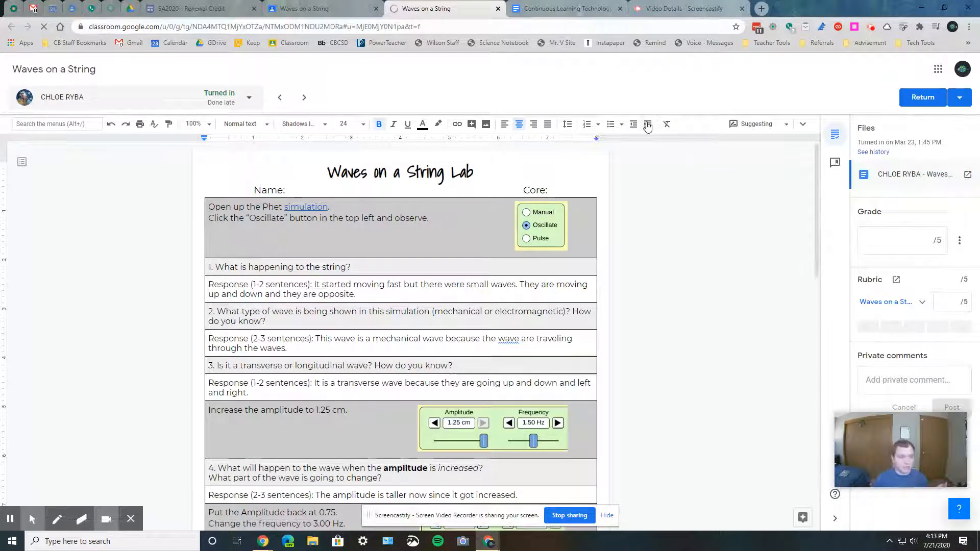
{"action": "left_click", "coordinate": [757, 125]}
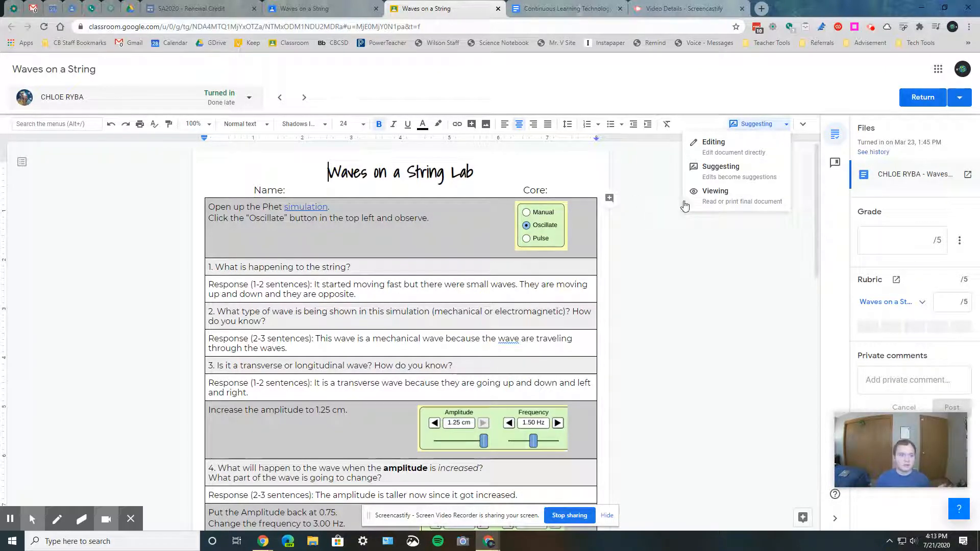
{"action": "left_click", "coordinate": [773, 171]}
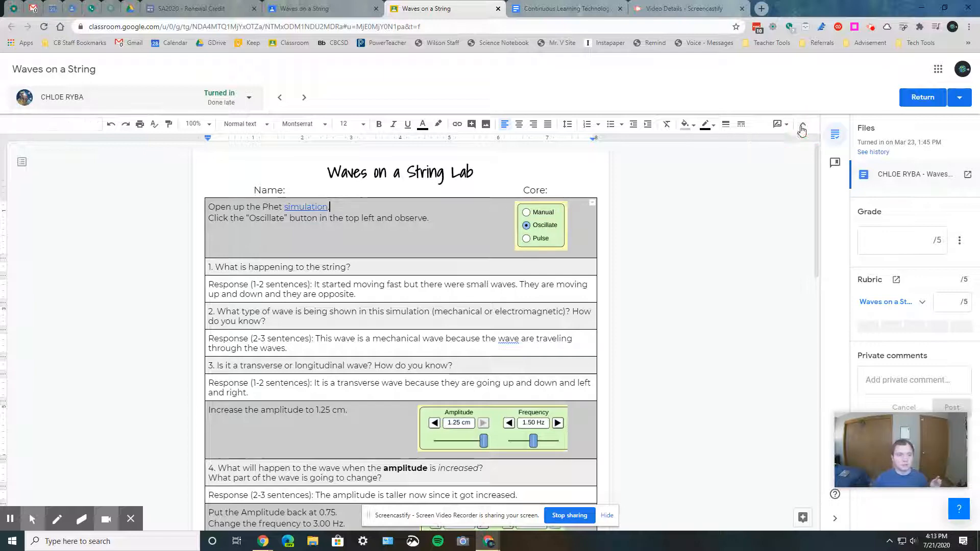
Show the document's menus, browse File > Version history, then close the menu and hide the menus again
{"action": "left_click", "coordinate": [802, 128]}
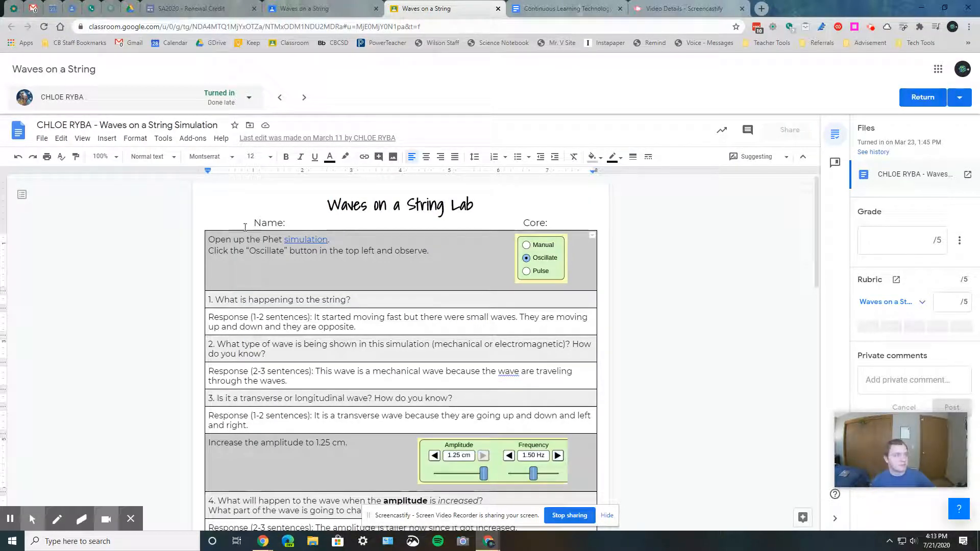
{"action": "left_click", "coordinate": [42, 138]}
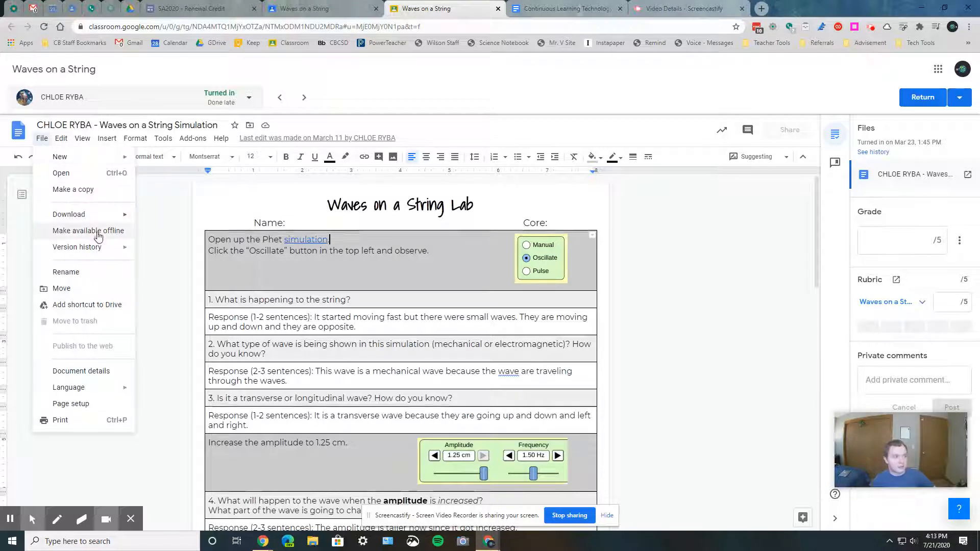
{"action": "mouse_move", "coordinate": [102, 247]}
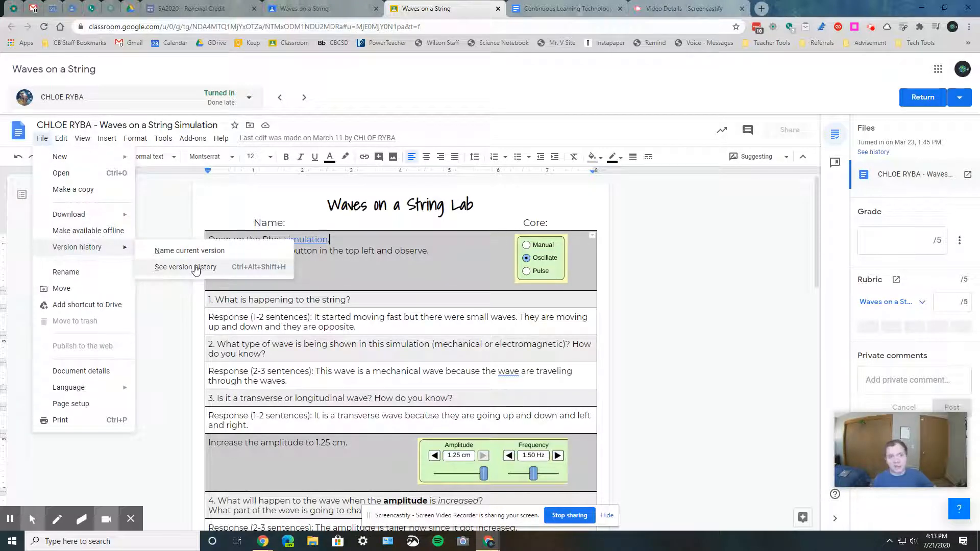
{"action": "left_click", "coordinate": [673, 217]}
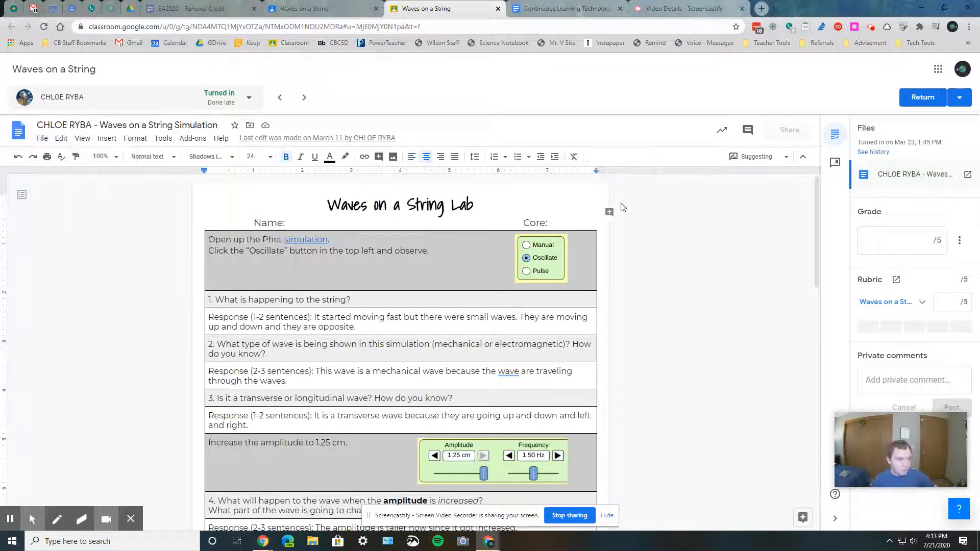
{"action": "left_click", "coordinate": [802, 157]}
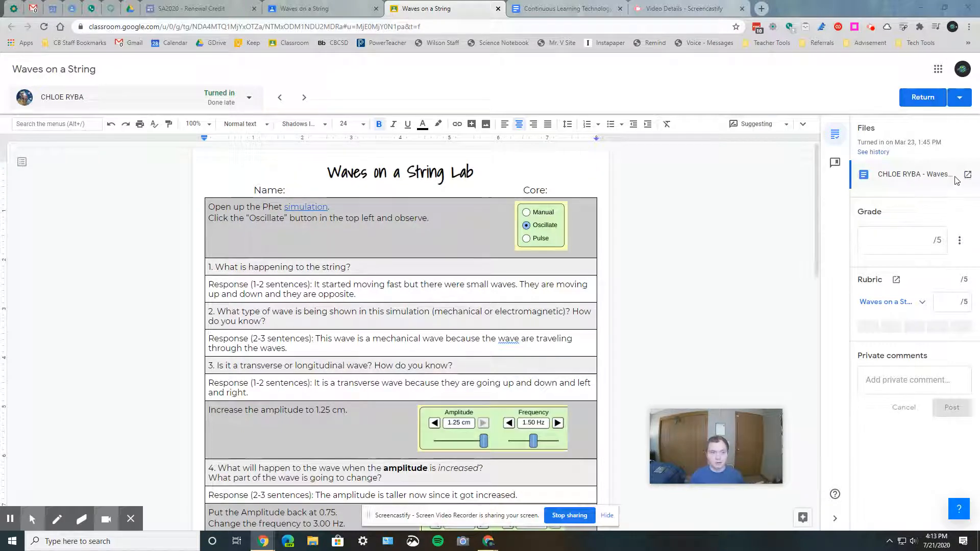
View the student's submission history, then inspect the grade box and its total-points options
{"action": "left_click", "coordinate": [868, 153]}
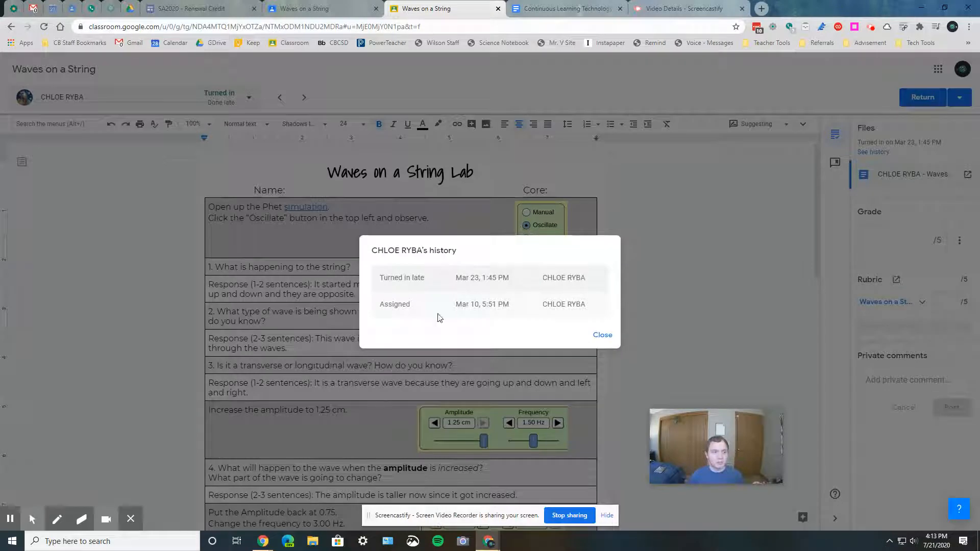
{"action": "left_click", "coordinate": [595, 335]}
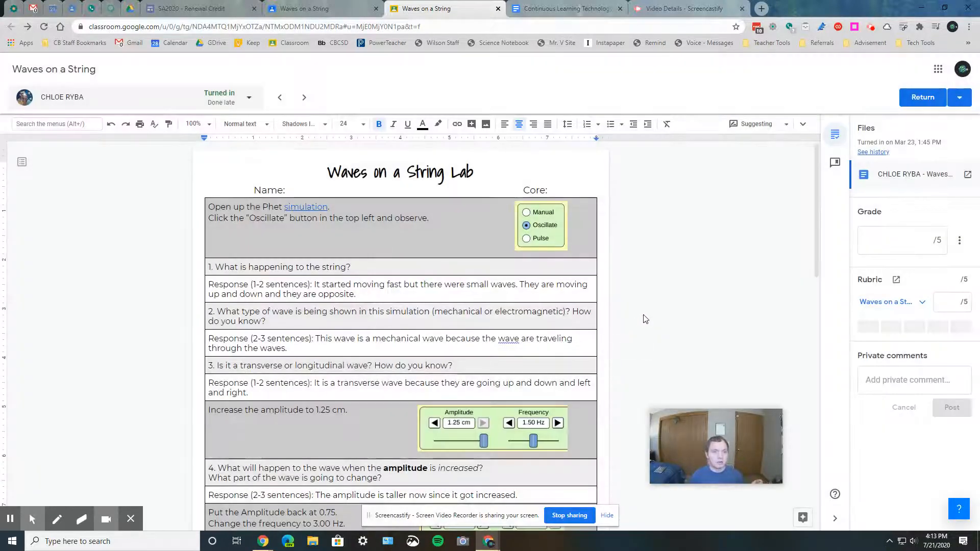
{"action": "left_click", "coordinate": [894, 236]}
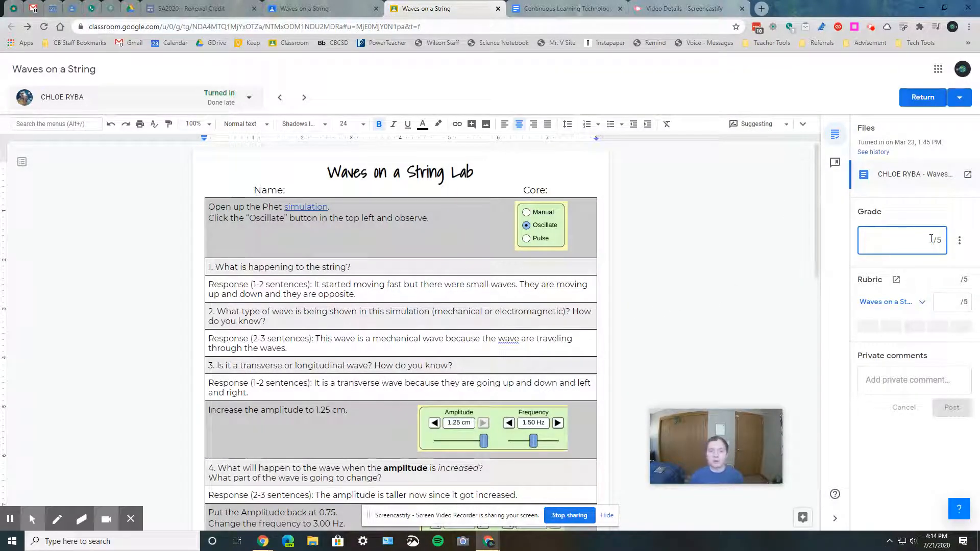
{"action": "left_click", "coordinate": [960, 243]}
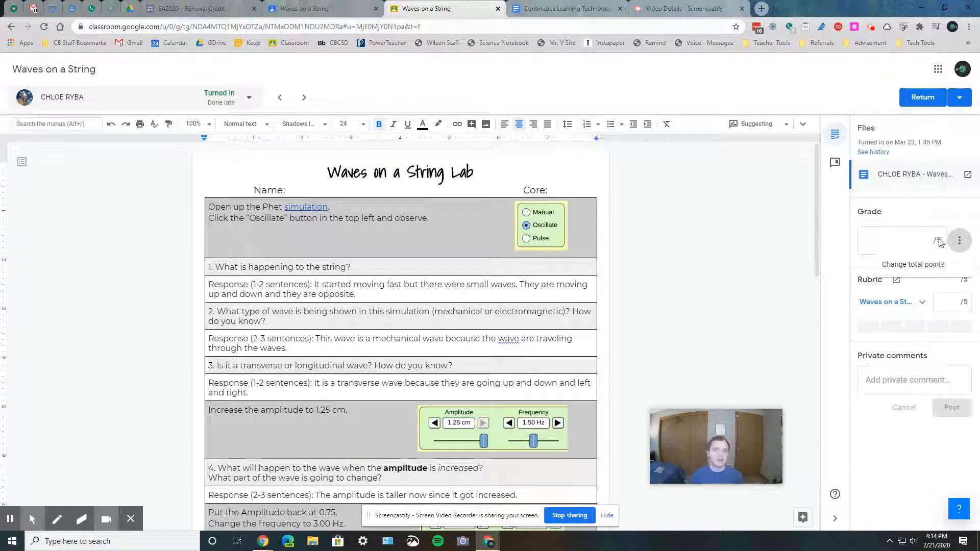
{"action": "left_click", "coordinate": [940, 222]}
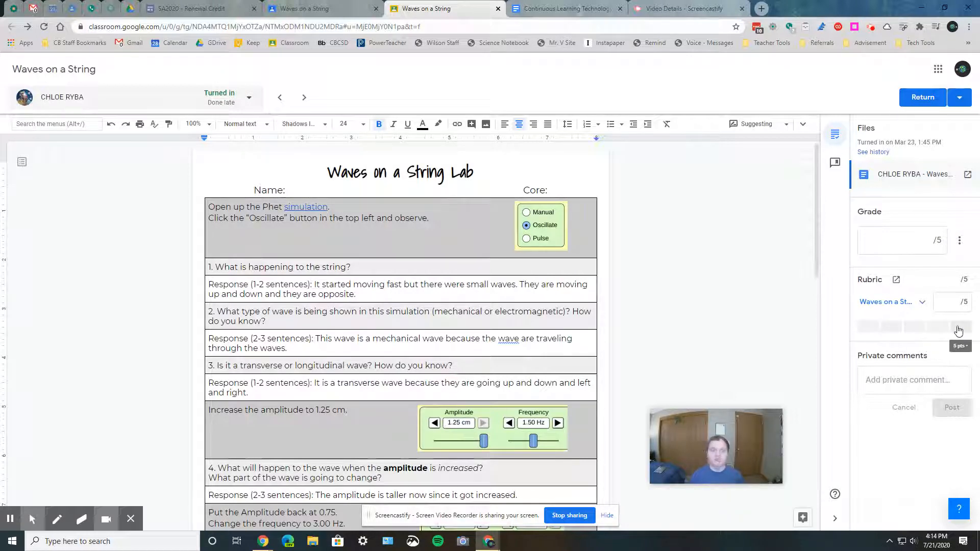
Expand the Waves on a String rubric, score the criterion at 2 pts, and collapse the rubric
{"action": "left_click", "coordinate": [921, 301]}
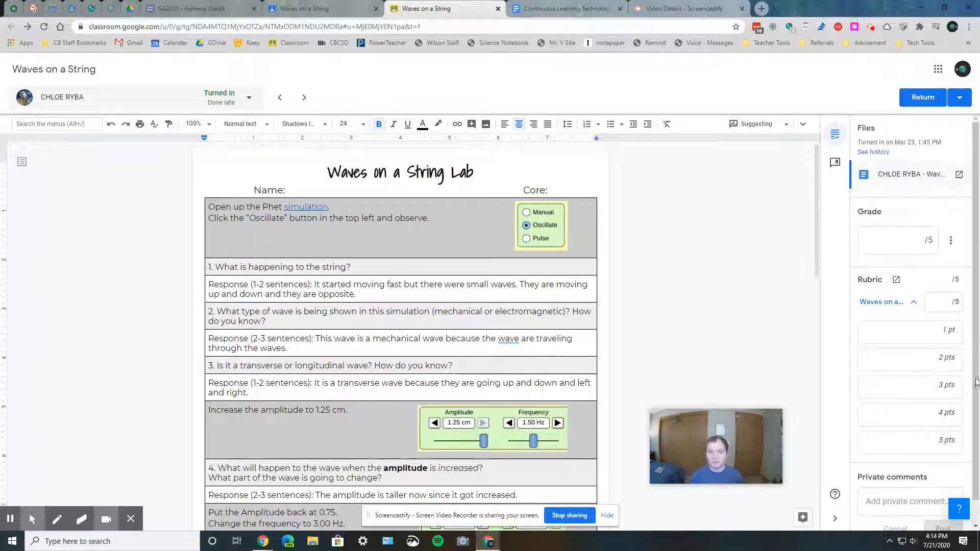
{"action": "left_click", "coordinate": [894, 304]}
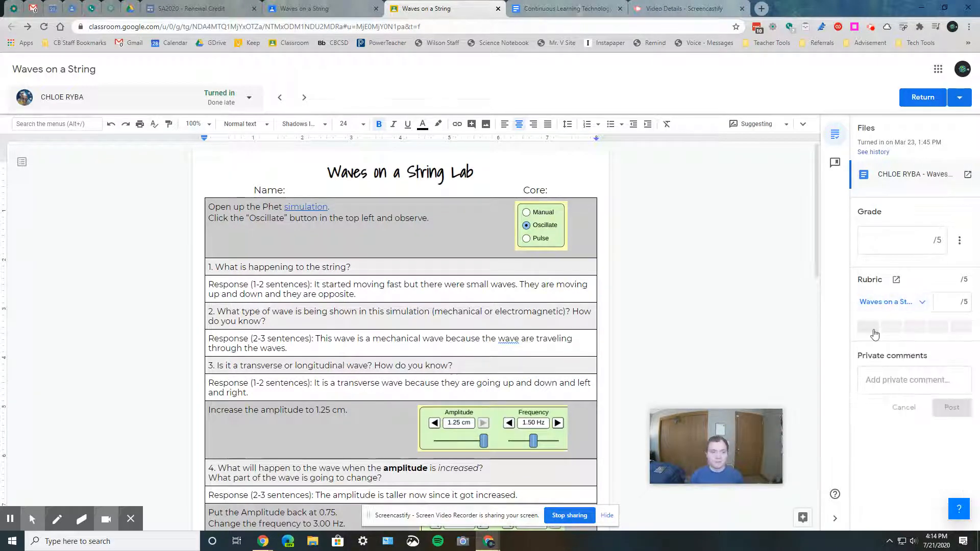
{"action": "left_click", "coordinate": [894, 304]}
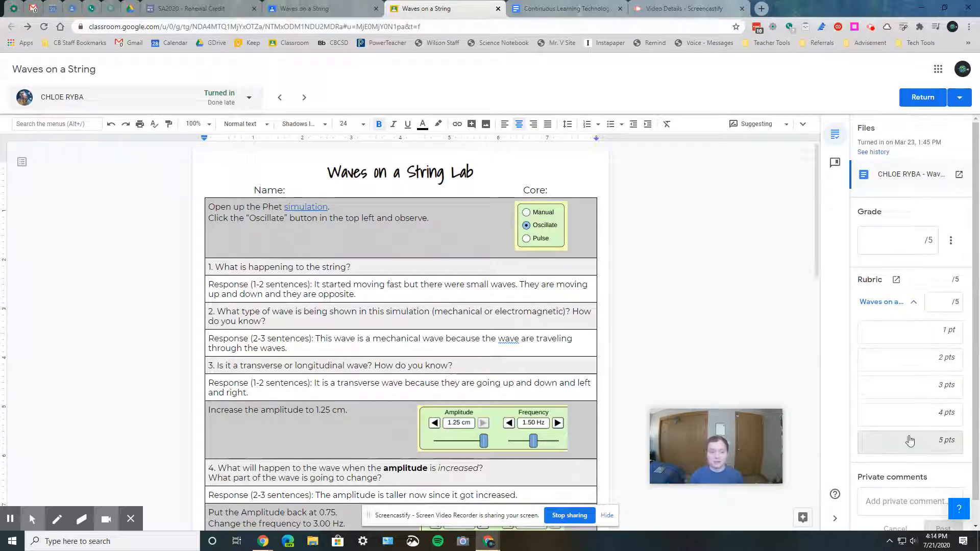
{"action": "scroll", "coordinate": [898, 357], "scroll_direction": "down", "scroll_amount": 1}
{"action": "triple_click", "coordinate": [900, 347]}
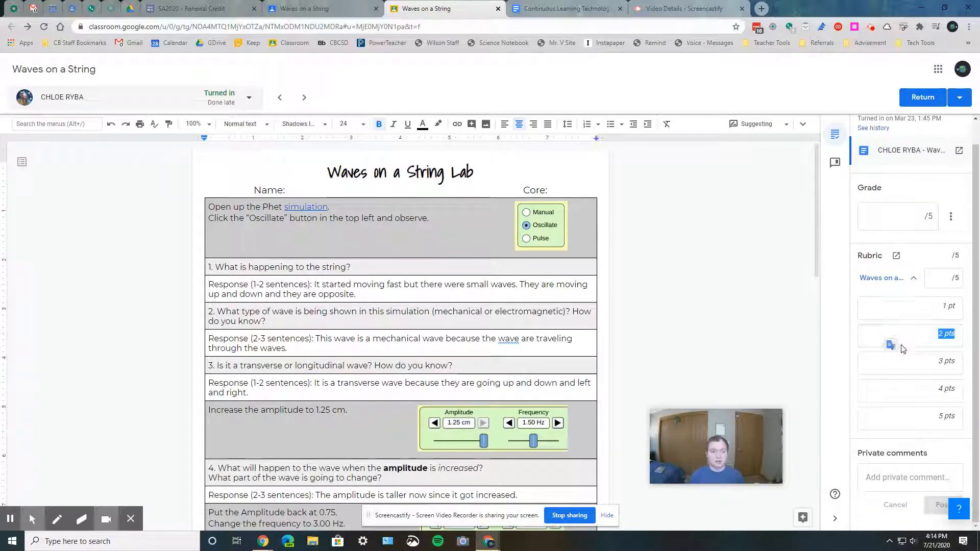
{"action": "left_click", "coordinate": [898, 337]}
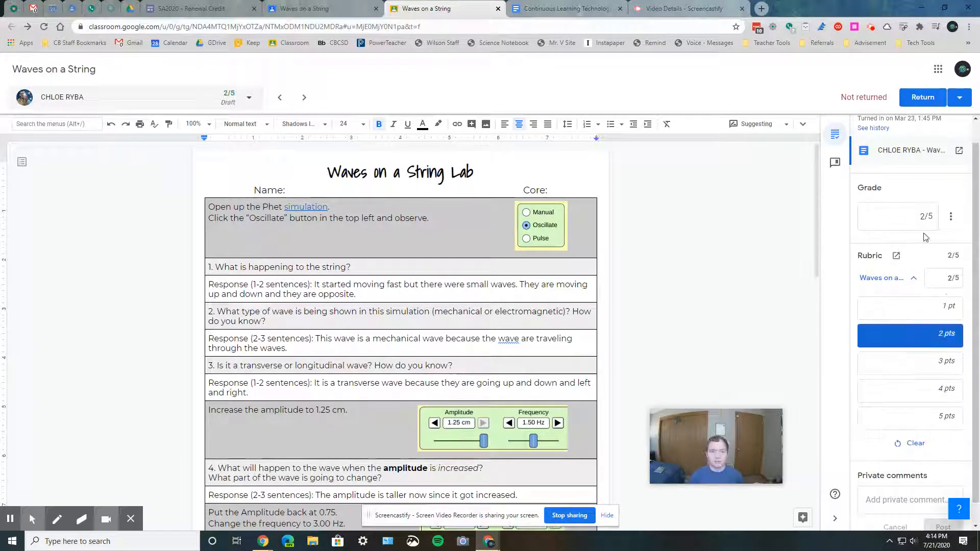
{"action": "left_click", "coordinate": [886, 388]}
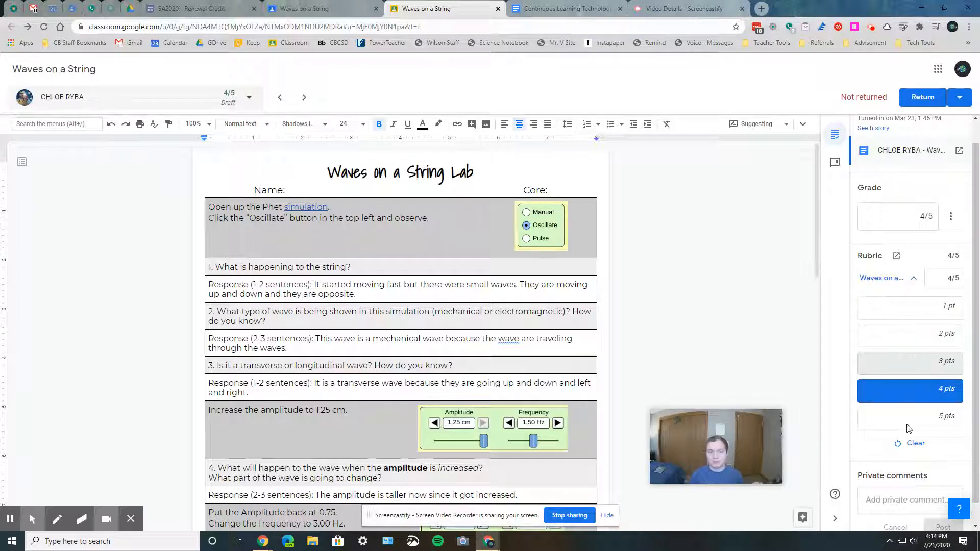
{"action": "left_click", "coordinate": [908, 426]}
{"action": "left_click", "coordinate": [903, 334]}
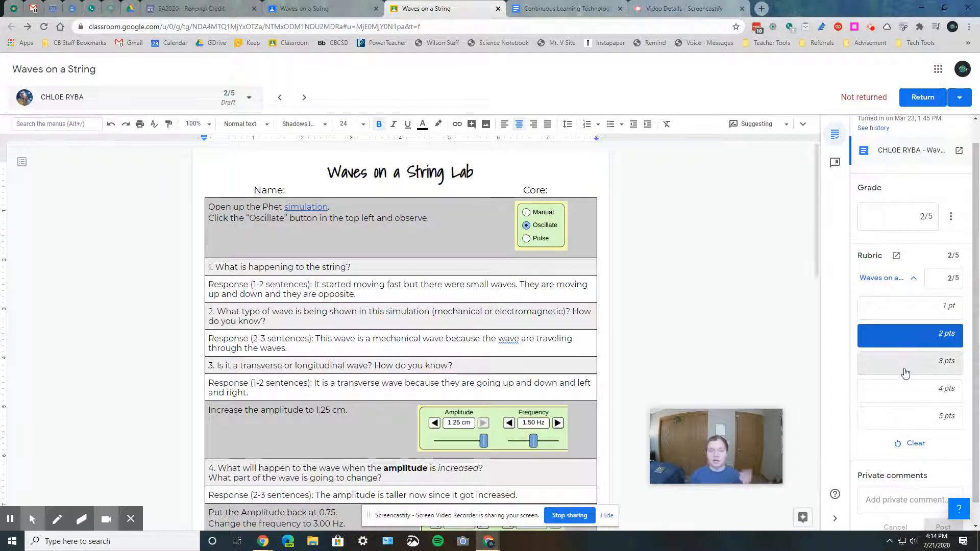
{"action": "left_click", "coordinate": [881, 278]}
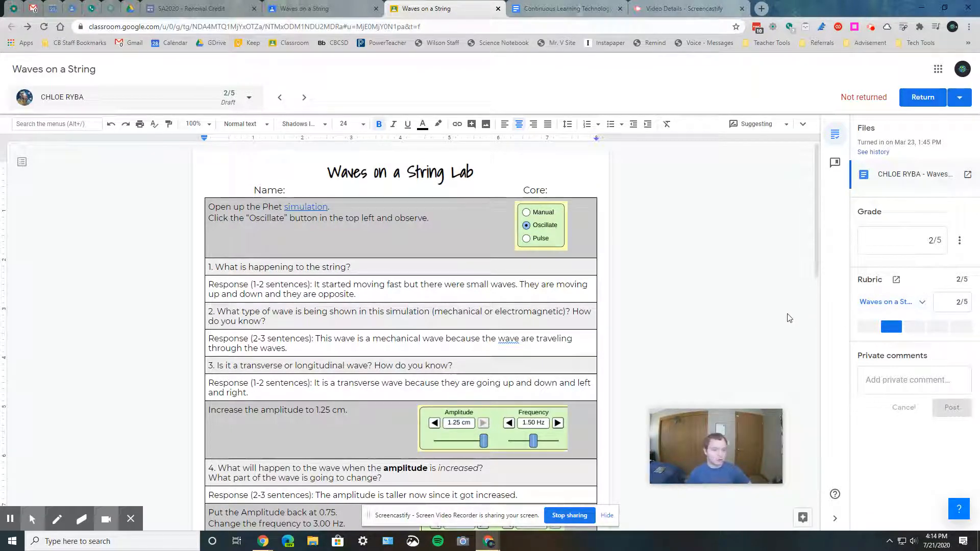
Write the private comment "good job", then clear the comment box
{"action": "left_click", "coordinate": [927, 385]}
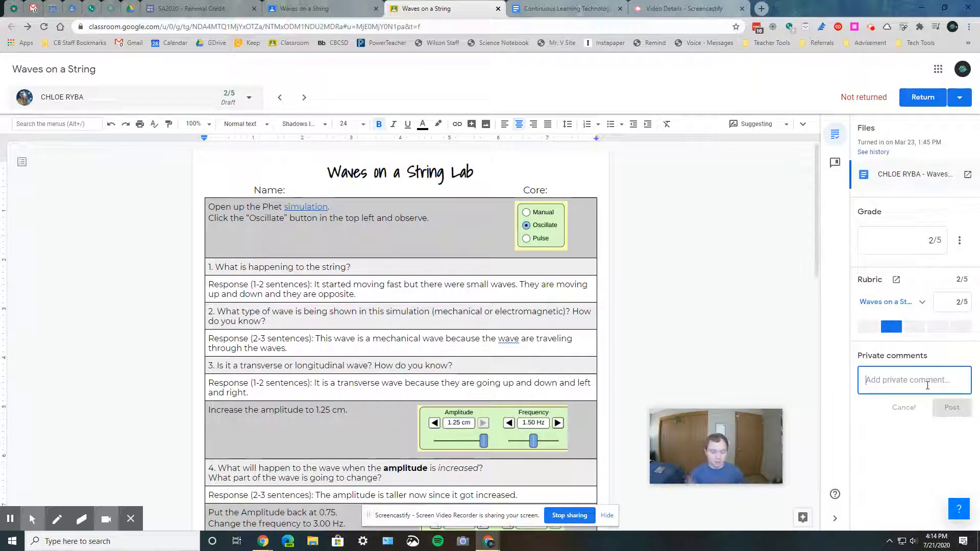
{"action": "type", "text": "wel"}
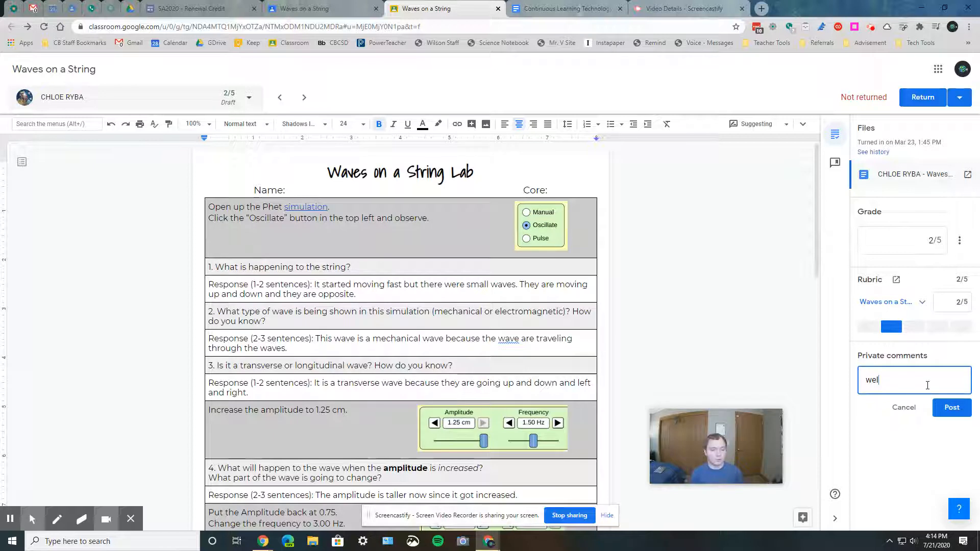
{"action": "key", "text": "BackSpace"}
{"action": "key", "text": "BackSpace"}
{"action": "key", "text": "BackSpace"}
{"action": "type", "text": "goo"}
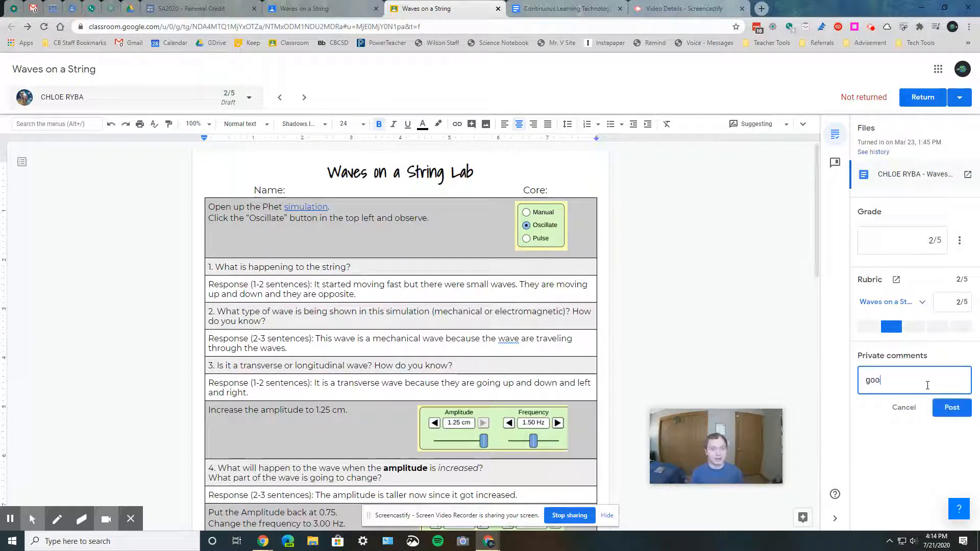
{"action": "type", "text": "d job"}
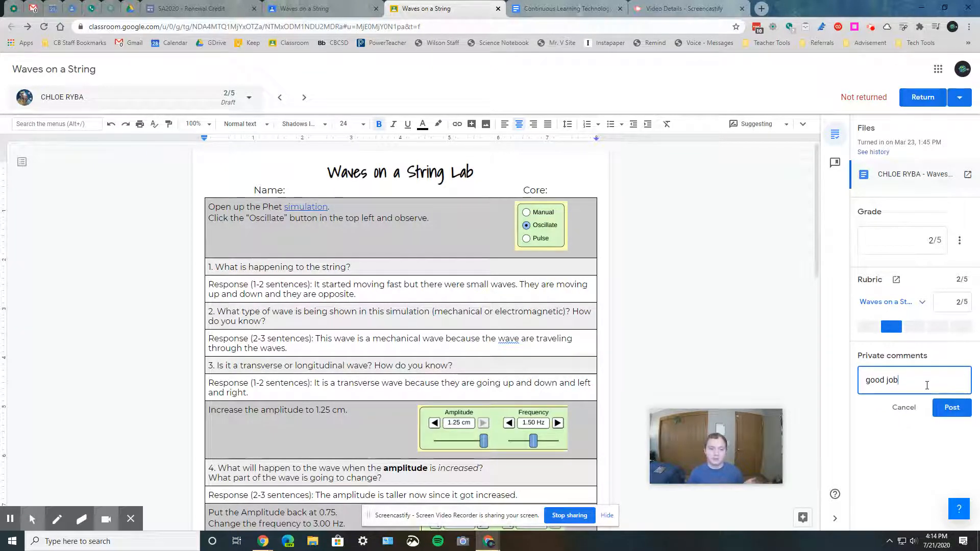
{"action": "key", "text": "ctrl+a"}
{"action": "key", "text": "BackSpace"}
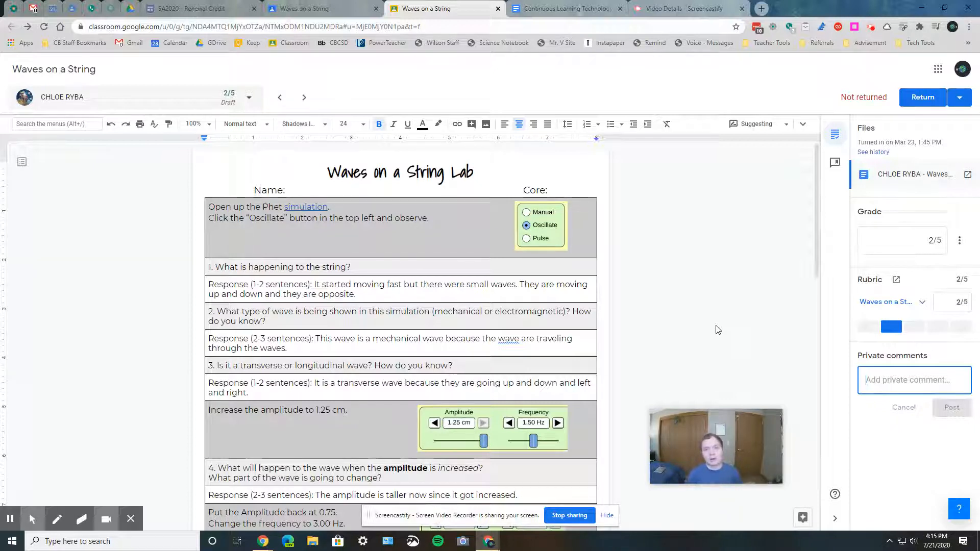
Open the comment bank and add the comment "#4 Need to be in sentences" to the bank
{"action": "left_click", "coordinate": [833, 164]}
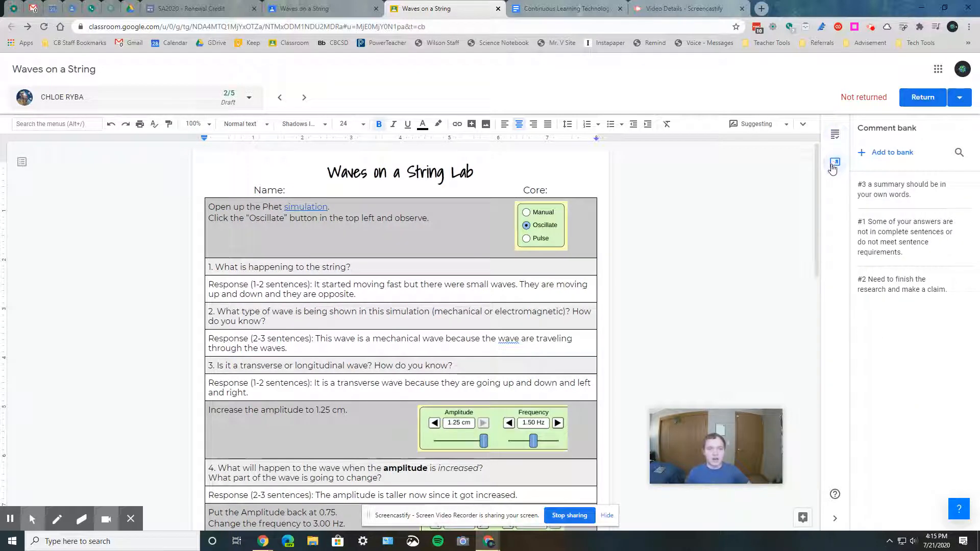
{"action": "left_click", "coordinate": [901, 153]}
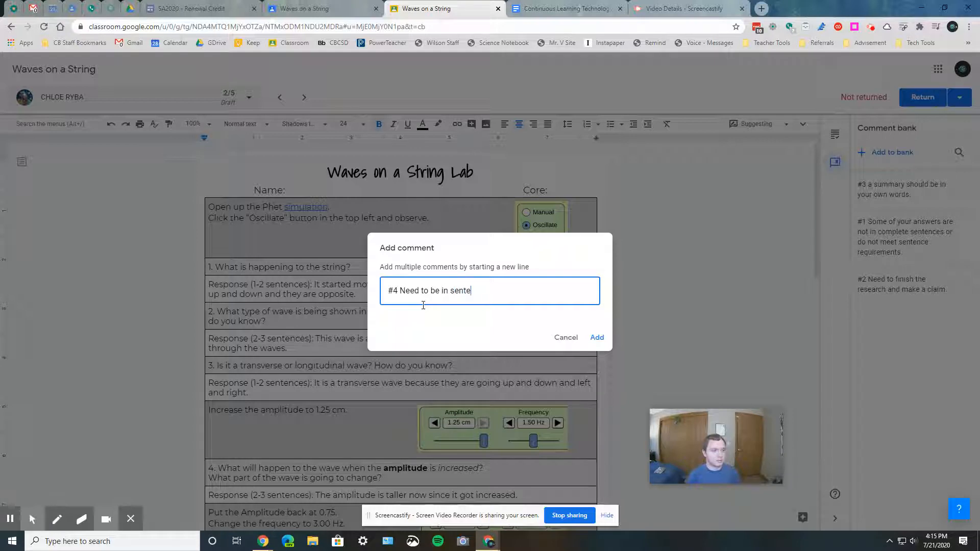
{"action": "key", "text": "Return"}
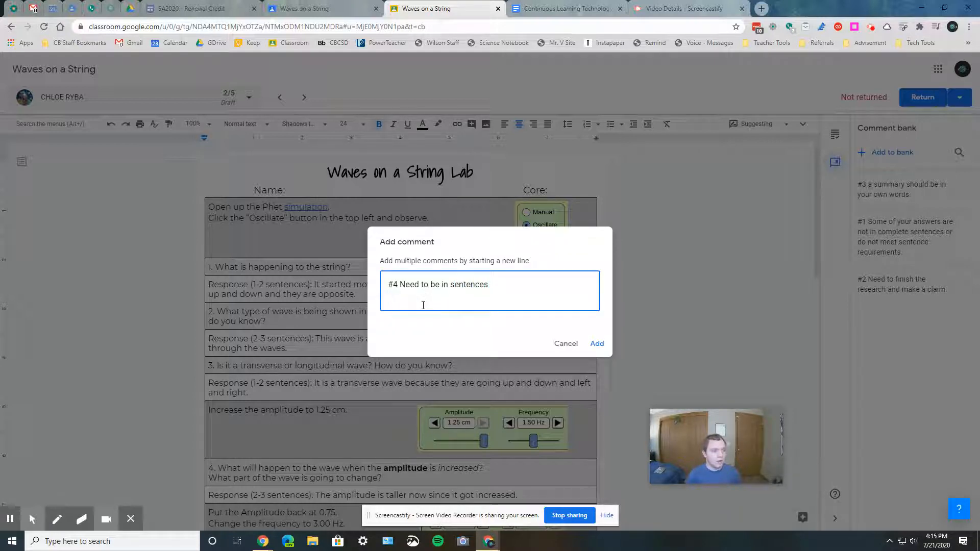
{"action": "key", "text": "BackSpace"}
{"action": "left_click", "coordinate": [593, 339]}
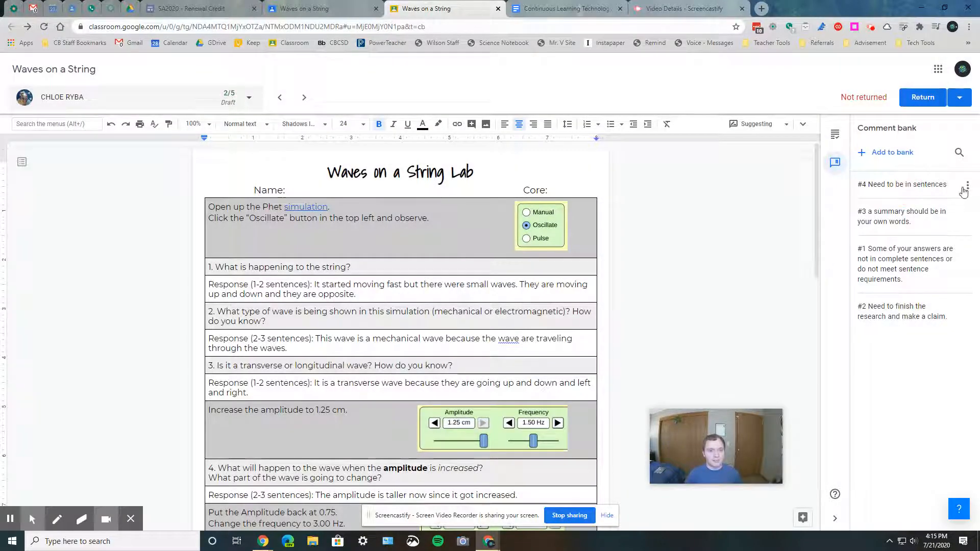
Insert a document comment after "opposite." in the first response, using the "#4" shortcut to pull in the bank comment
{"action": "left_click", "coordinate": [966, 187]}
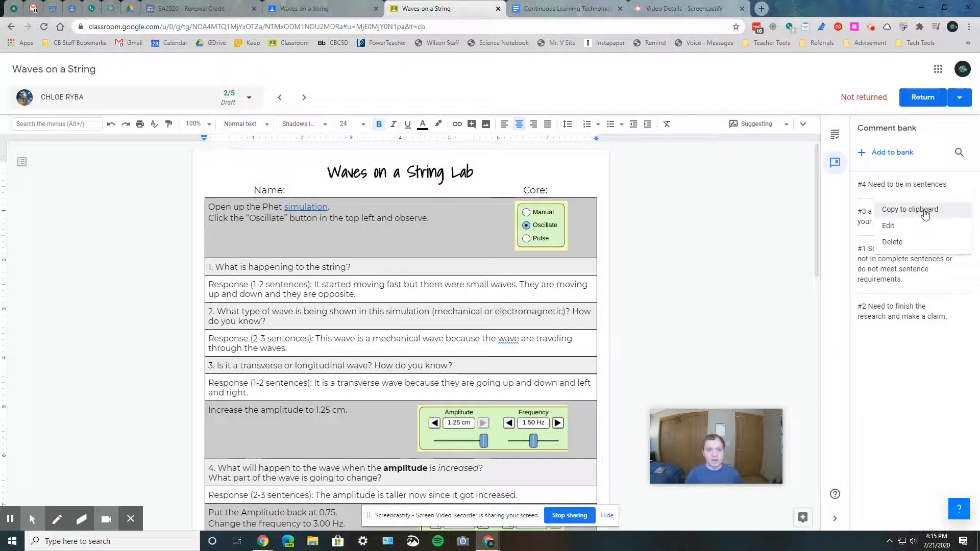
{"action": "left_click", "coordinate": [628, 256]}
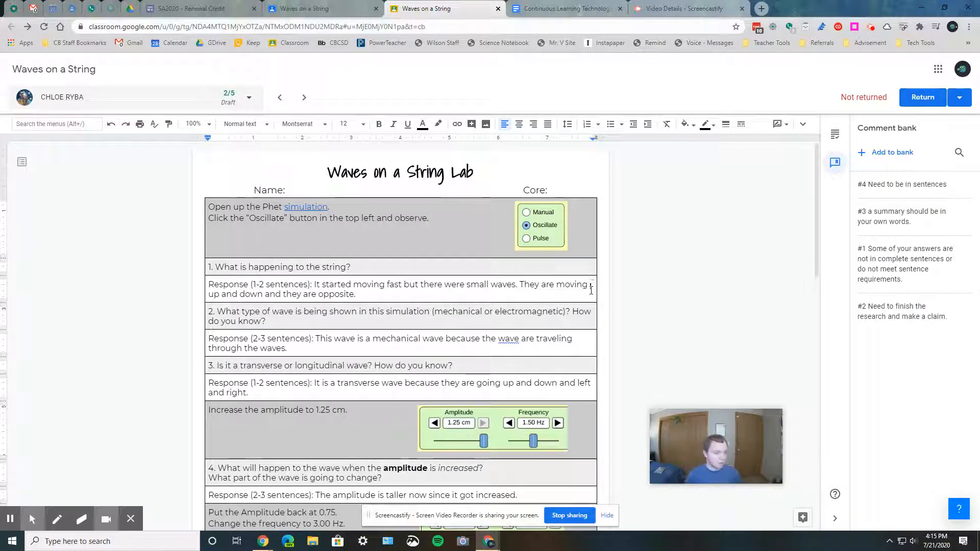
{"action": "key", "text": "ctrl+alt+m"}
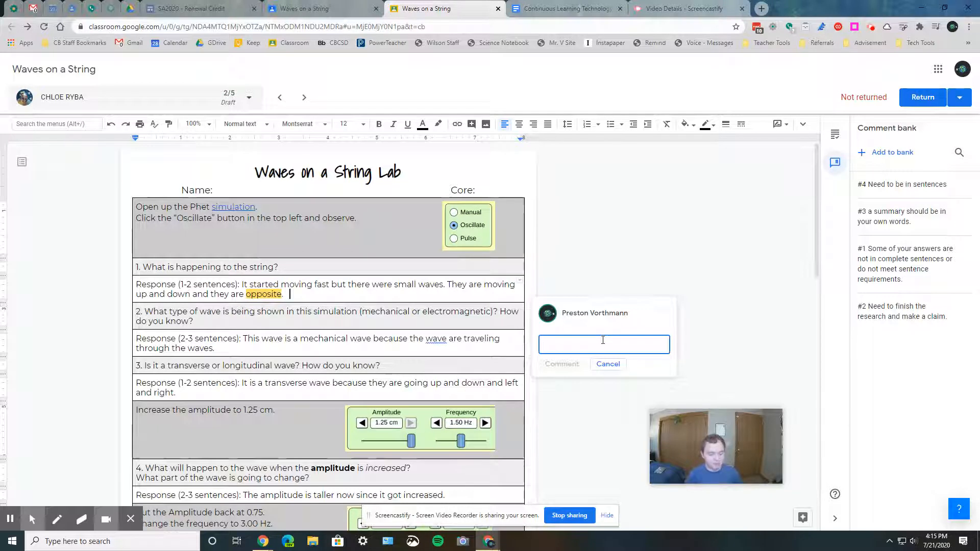
{"action": "type", "text": "#4"}
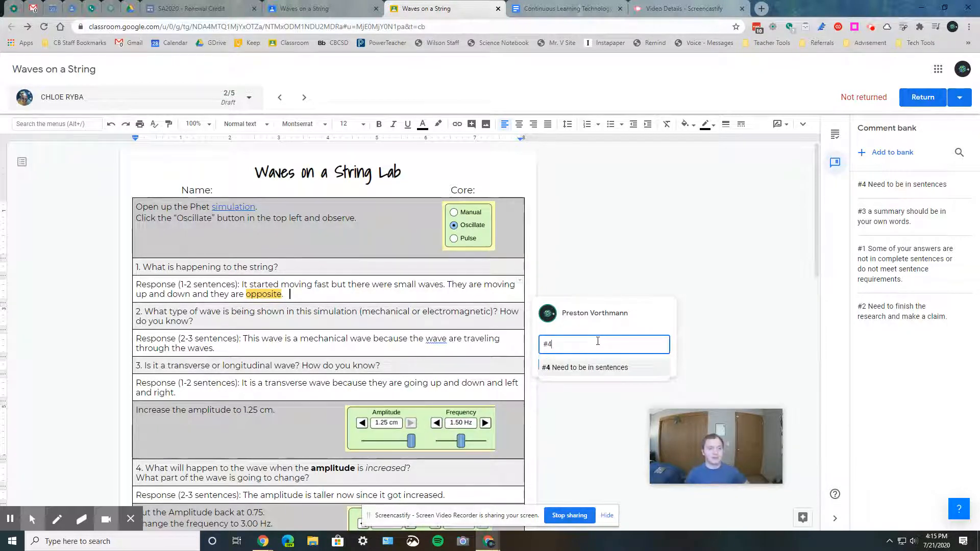
{"action": "key", "text": "Return"}
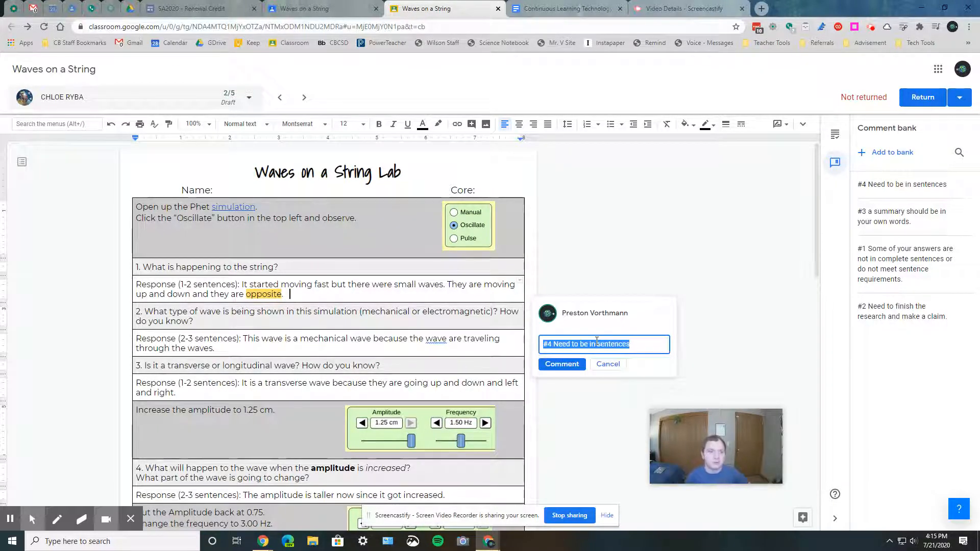
{"action": "left_click", "coordinate": [603, 364]}
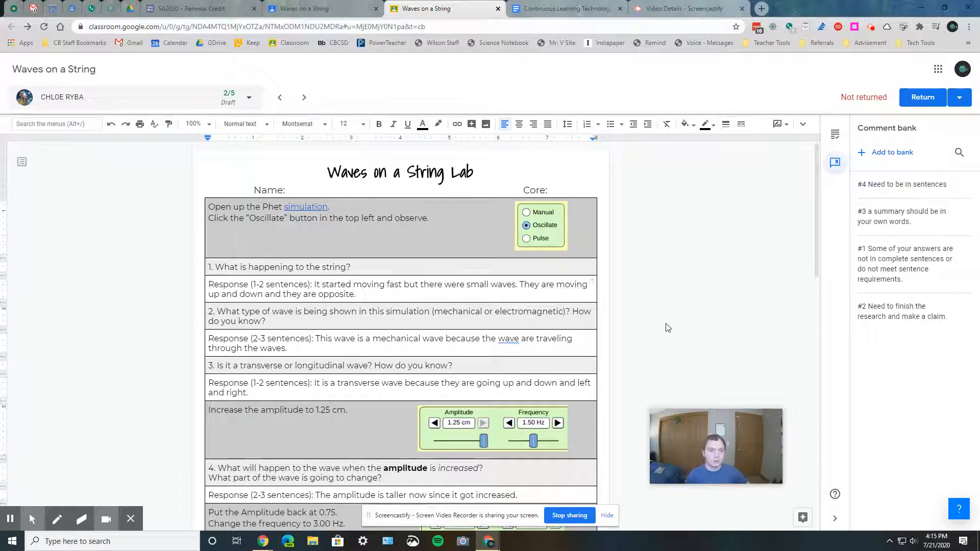
Switch back to the grading panel and look through the Return options for submissions
{"action": "left_click", "coordinate": [835, 136]}
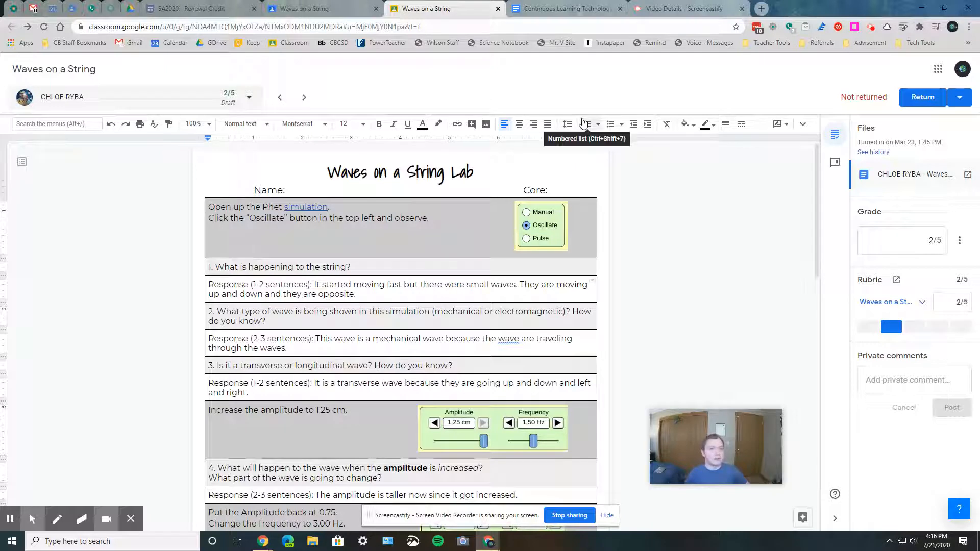
{"action": "left_click", "coordinate": [963, 104]}
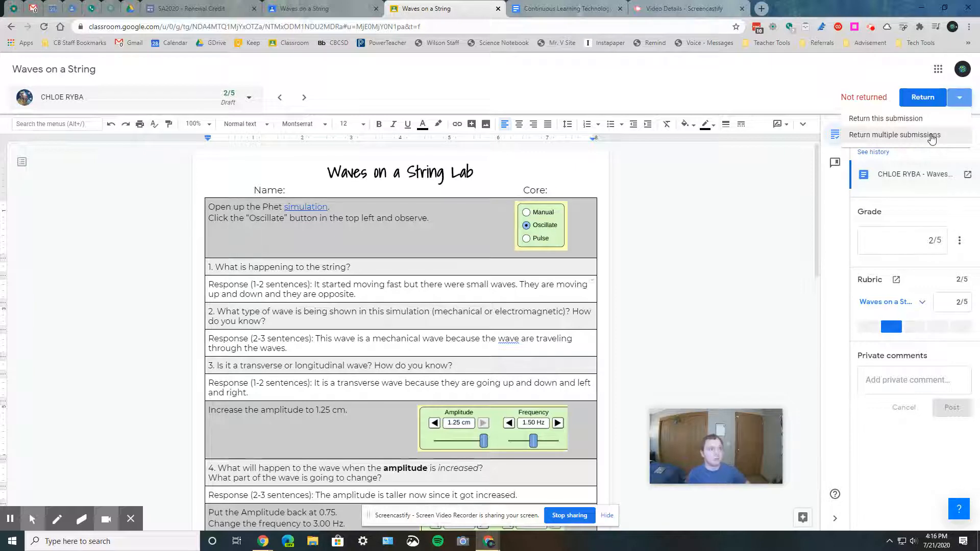
{"action": "left_click", "coordinate": [712, 218]}
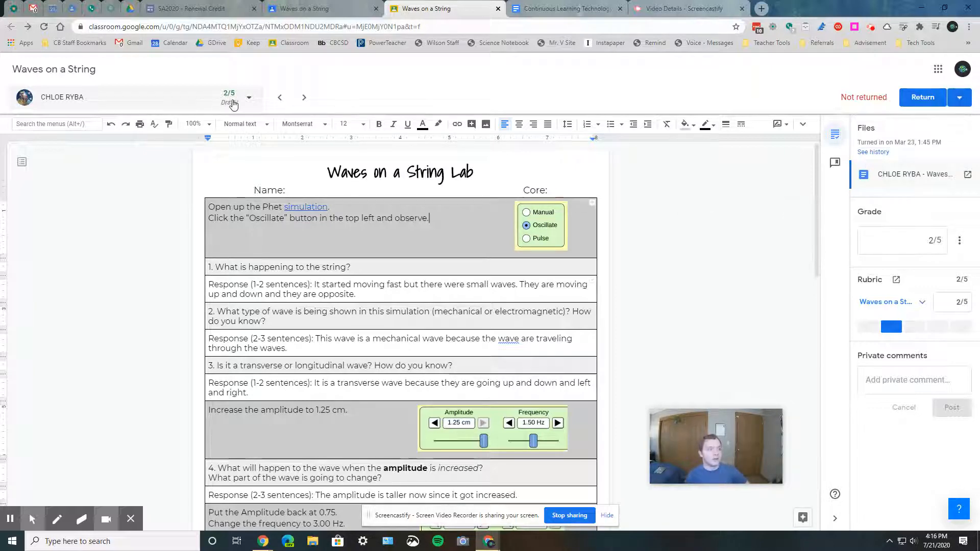
{"action": "left_click", "coordinate": [235, 103]}
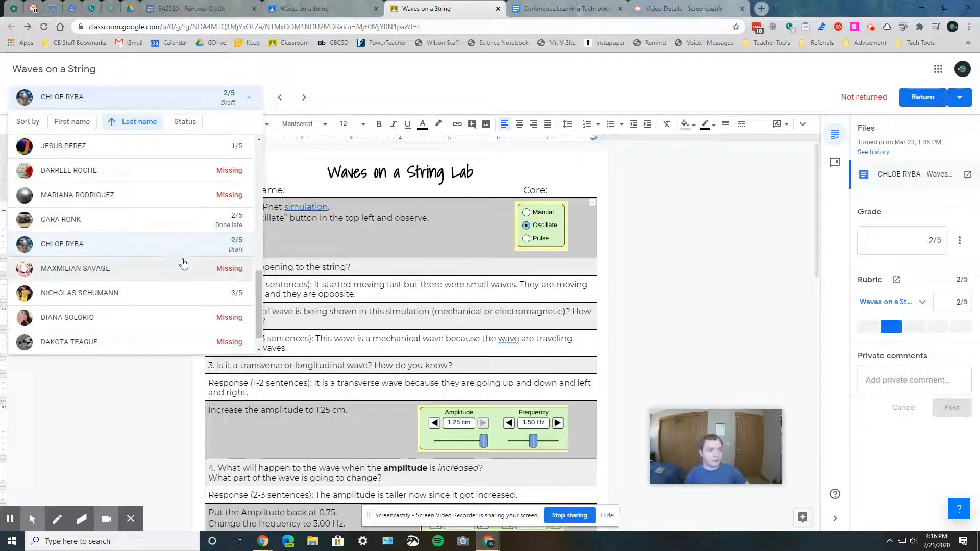
{"action": "left_click", "coordinate": [304, 98]}
{"action": "left_click", "coordinate": [303, 97]}
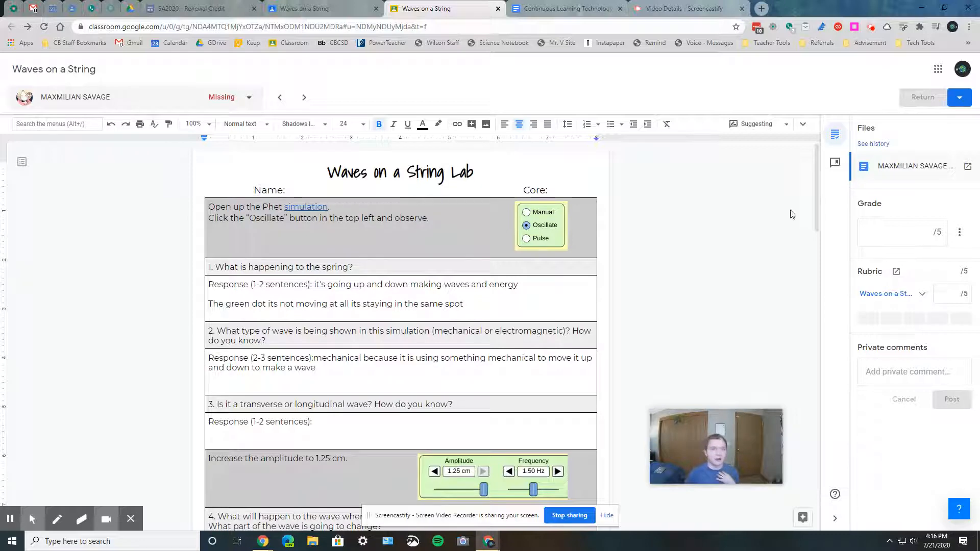
Go back to the class's Student work page, then to the class stream, and open the Grades page
{"action": "left_click", "coordinate": [317, 6]}
{"action": "left_click", "coordinate": [460, 77]}
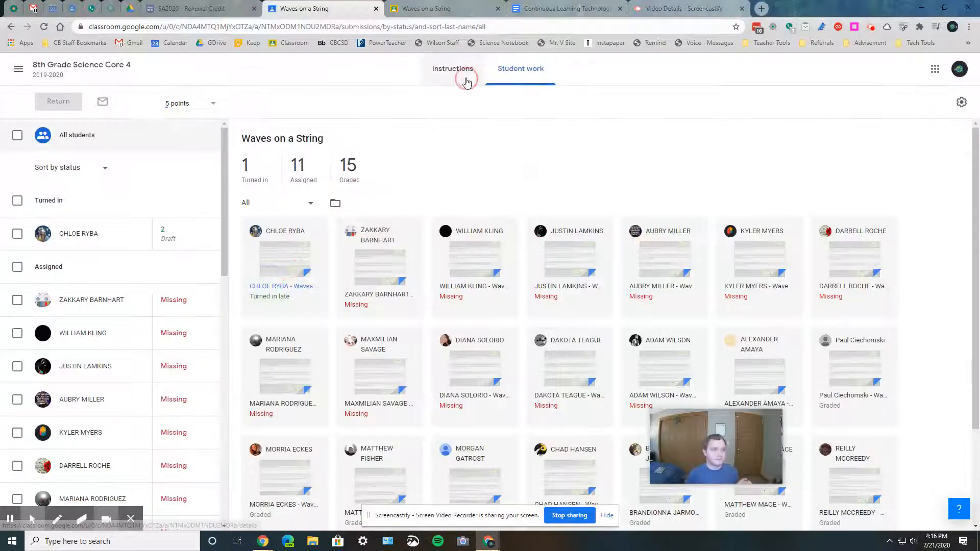
{"action": "left_click", "coordinate": [110, 70]}
{"action": "left_click", "coordinate": [561, 67]}
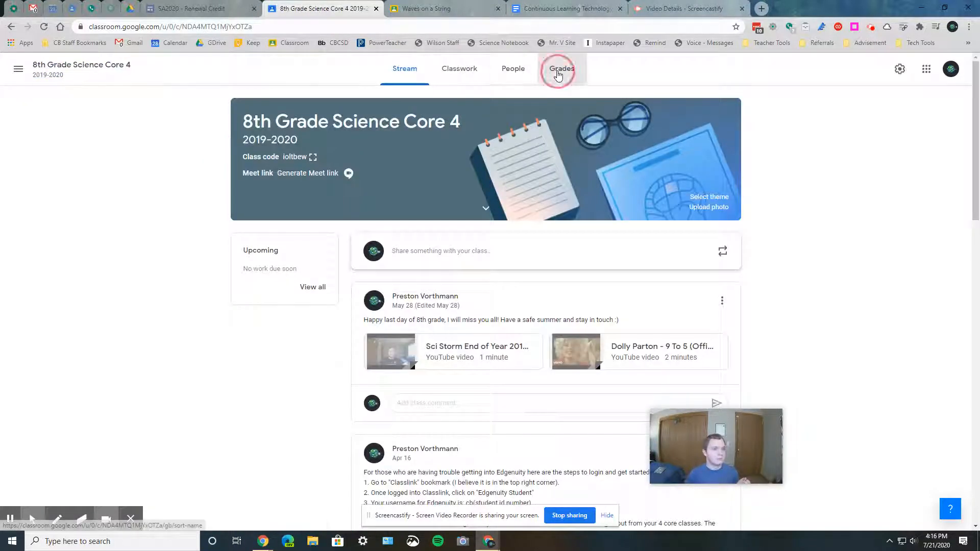